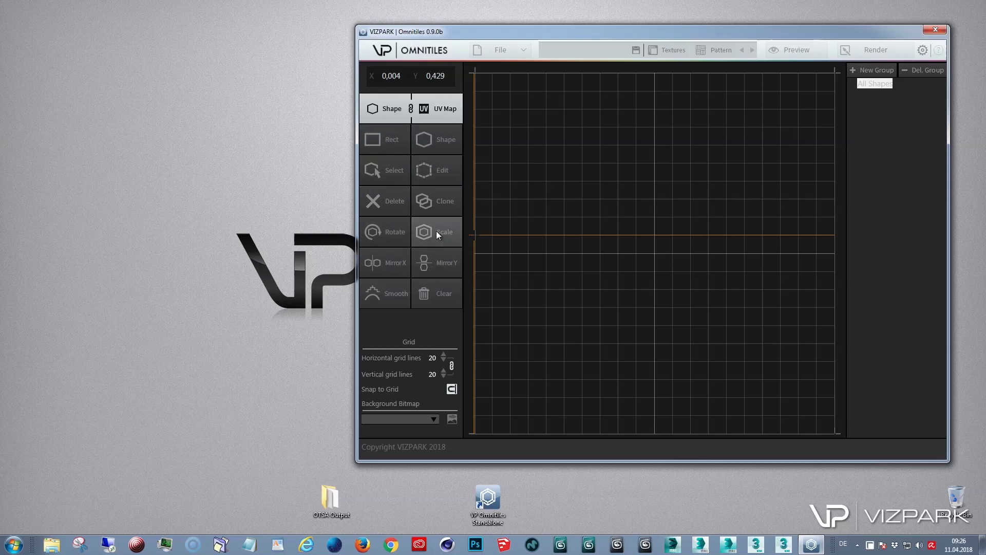
- Raise the grid line count, then return it to 20 lines
left_click(443, 353)
left_click(443, 354)
left_click(443, 354)
left_click(441, 377)
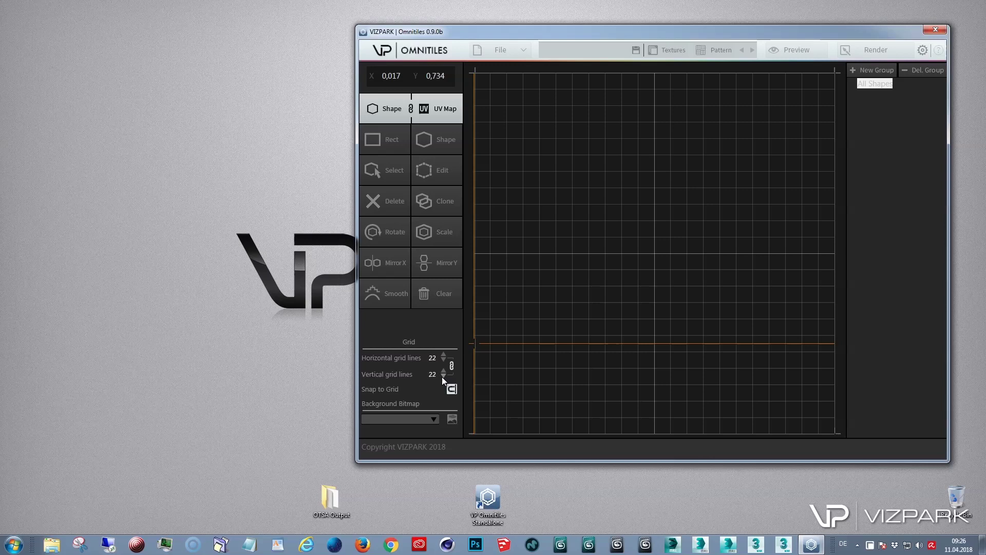
left_click(442, 377)
left_click(442, 377)
- Leave the background bitmap empty and turn Snap to Grid off
left_click(434, 419)
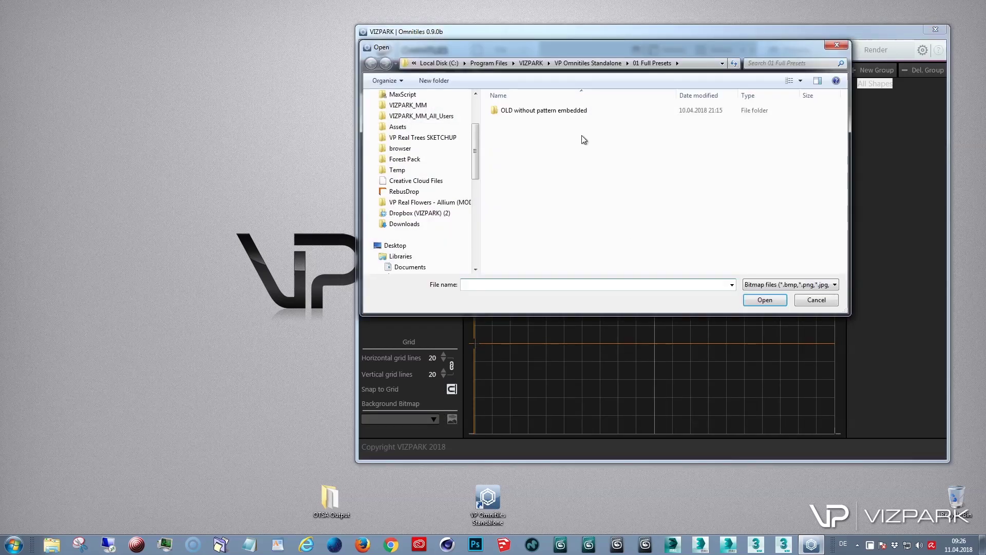
left_click(819, 302)
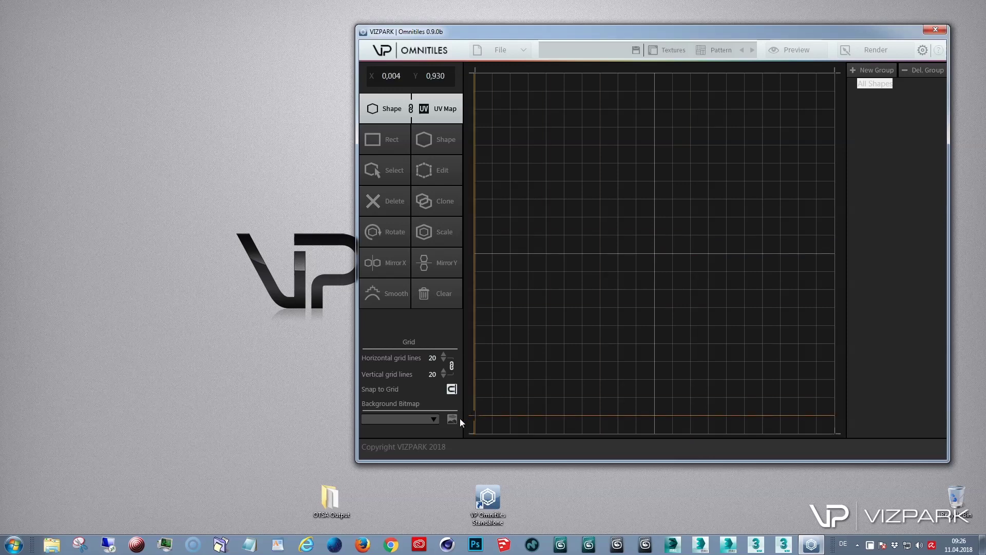
left_click(452, 389)
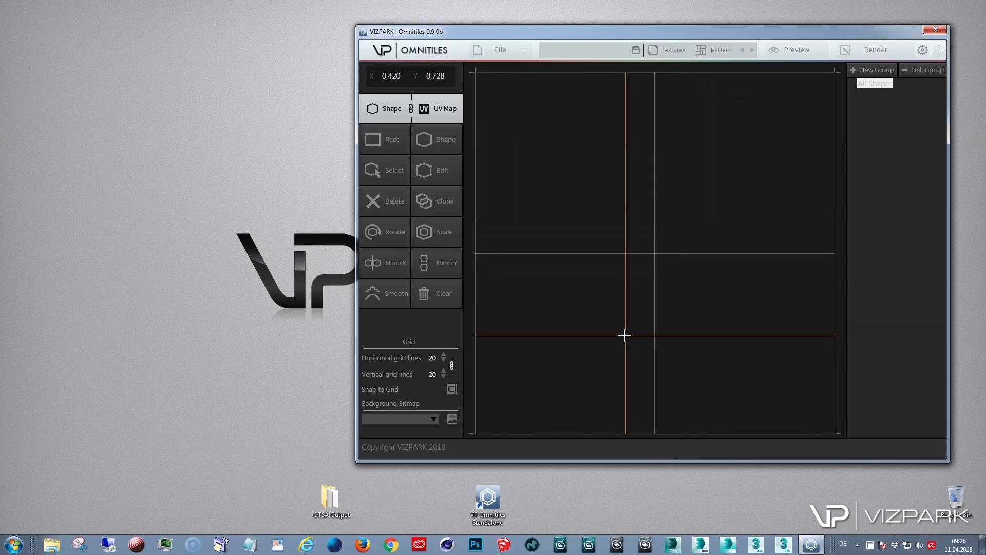
- With grid snapping back on, add a square Rect tile at the canvas centre
left_click(453, 389)
left_click(386, 140)
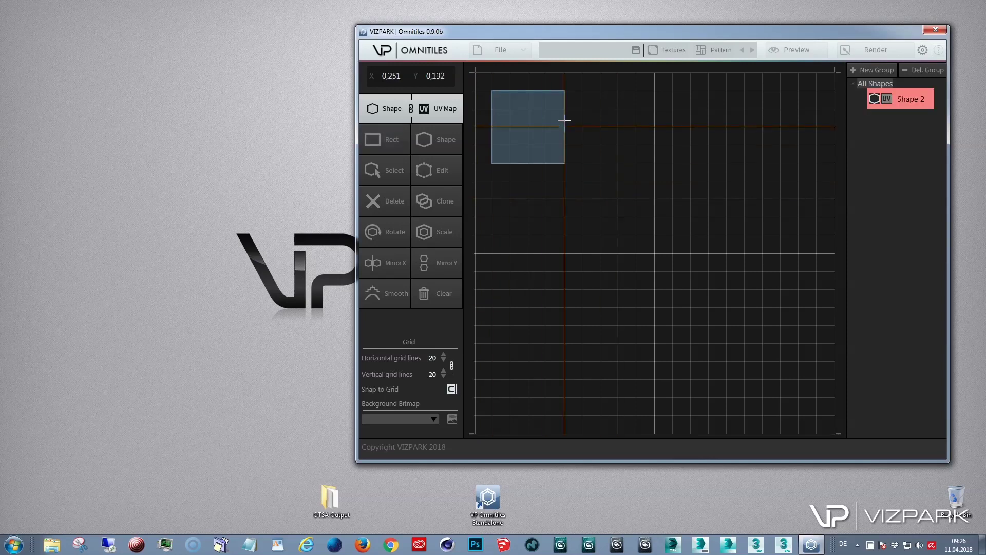
left_click_drag(522, 129, 608, 214)
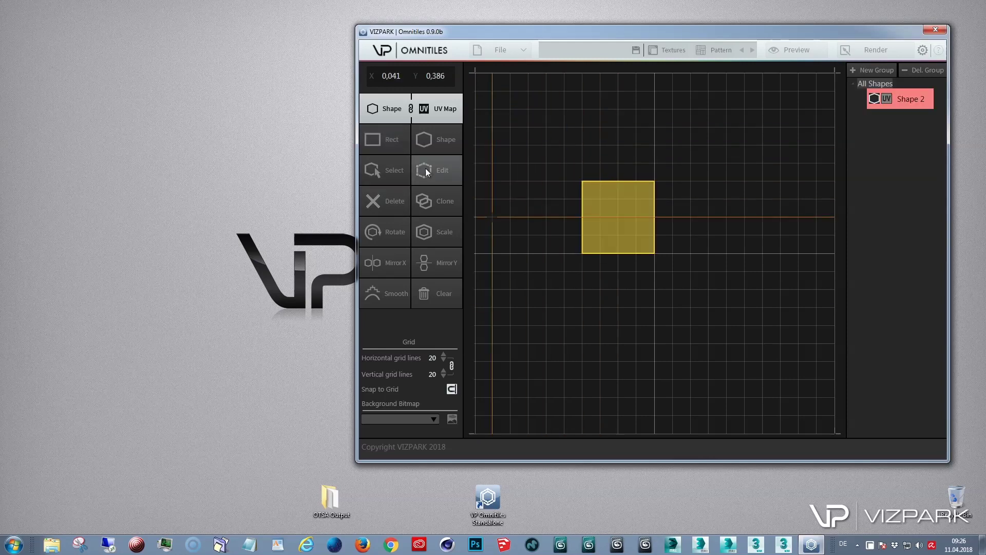
- Draw a closed seven-vertex polygon shape beside the square
left_click(436, 149)
left_click(781, 198)
left_click(781, 307)
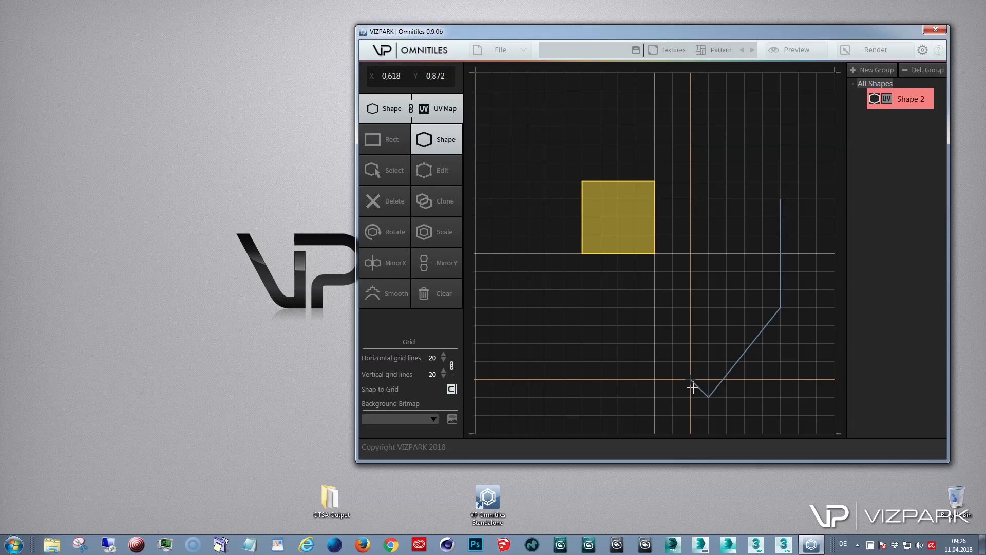
left_click(708, 397)
left_click(636, 380)
left_click(618, 342)
left_click(726, 271)
left_click(763, 199)
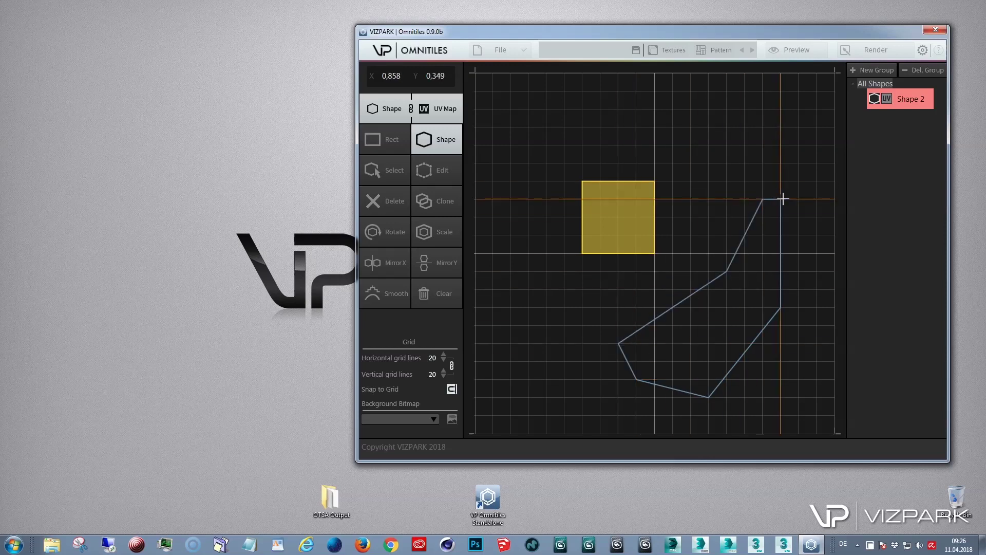
left_click(780, 199)
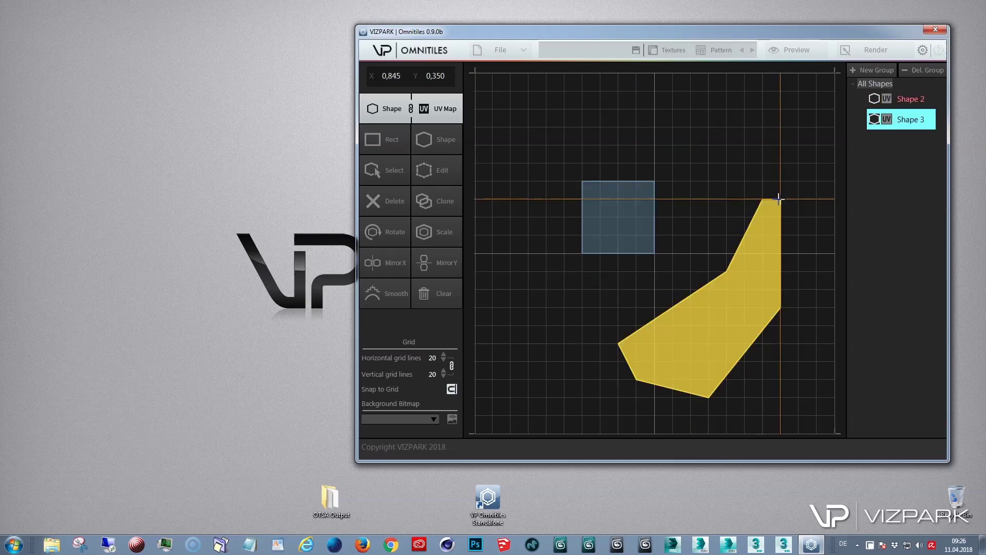
- Smooth the polygon's corners, rotate it upright and enlarge it
left_click(379, 300)
left_click(387, 231)
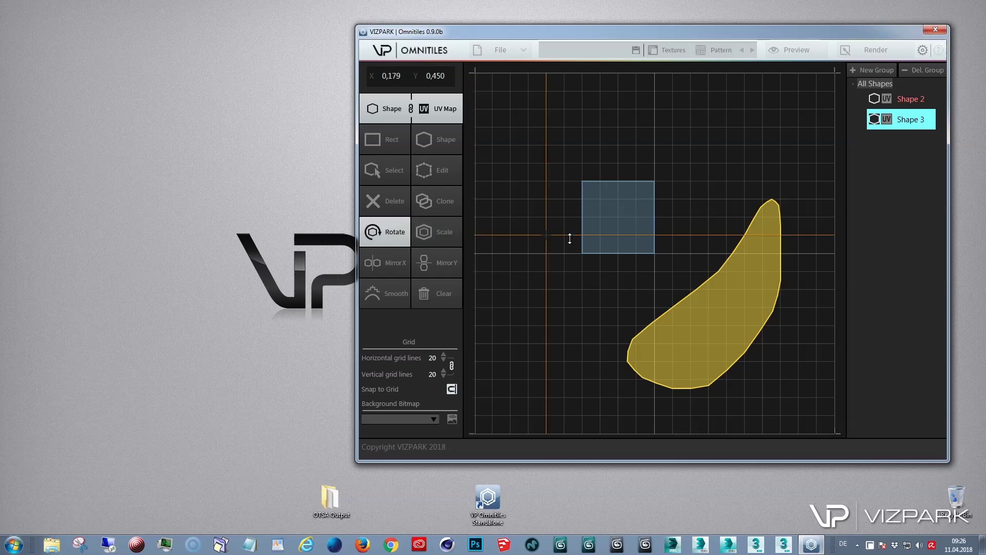
left_click_drag(570, 239, 569, 308)
left_click(444, 231)
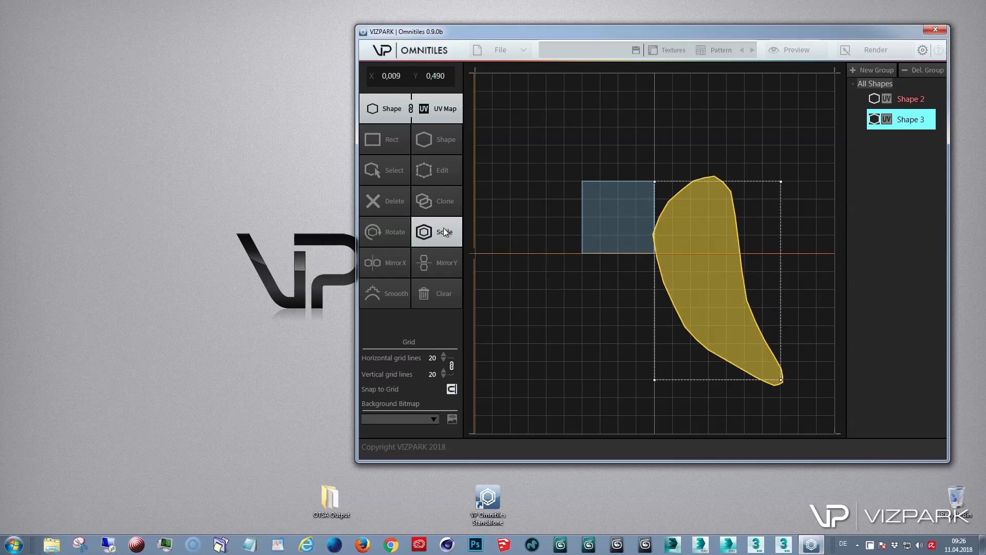
left_click_drag(688, 265, 685, 291)
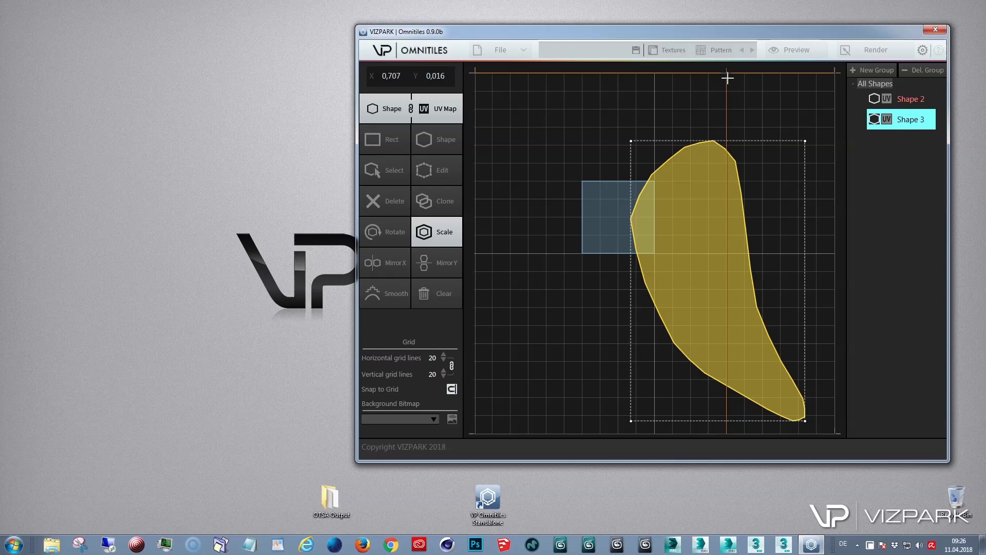
- Load the 4 x Square tiles.vumd preset, then step forward to Basketweave III
left_click(709, 52)
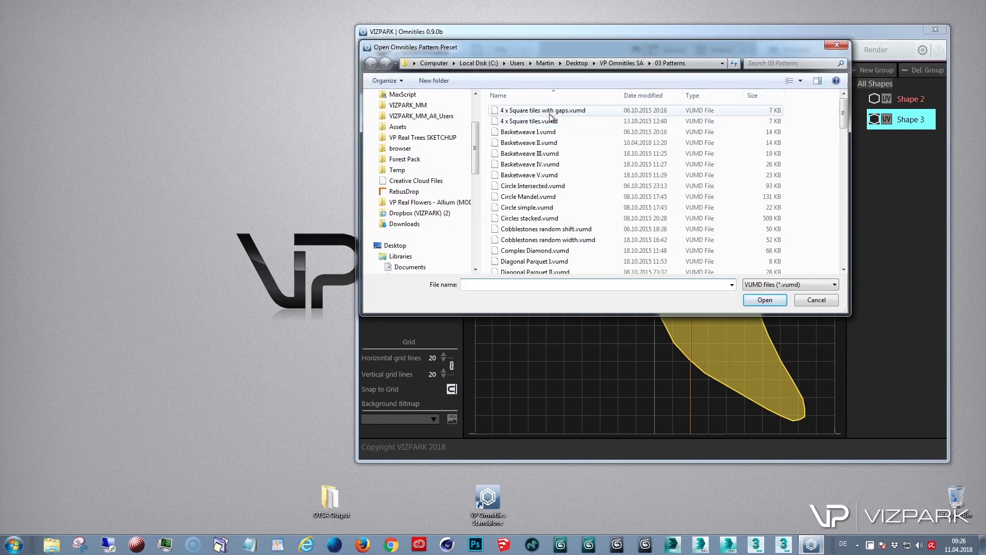
scroll(847, 126, "down", 5)
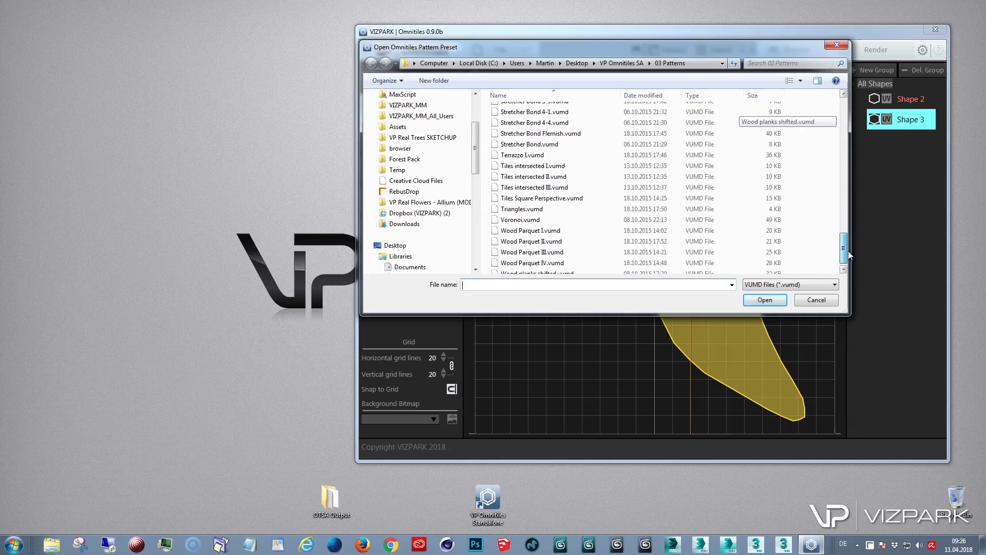
scroll(858, 118, "up", 5)
double_click(570, 121)
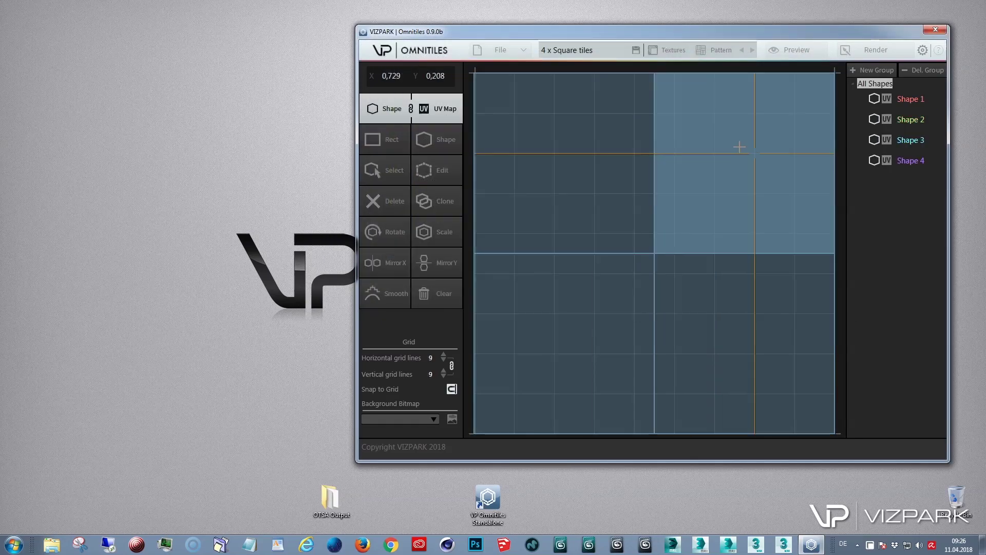
left_click(753, 50)
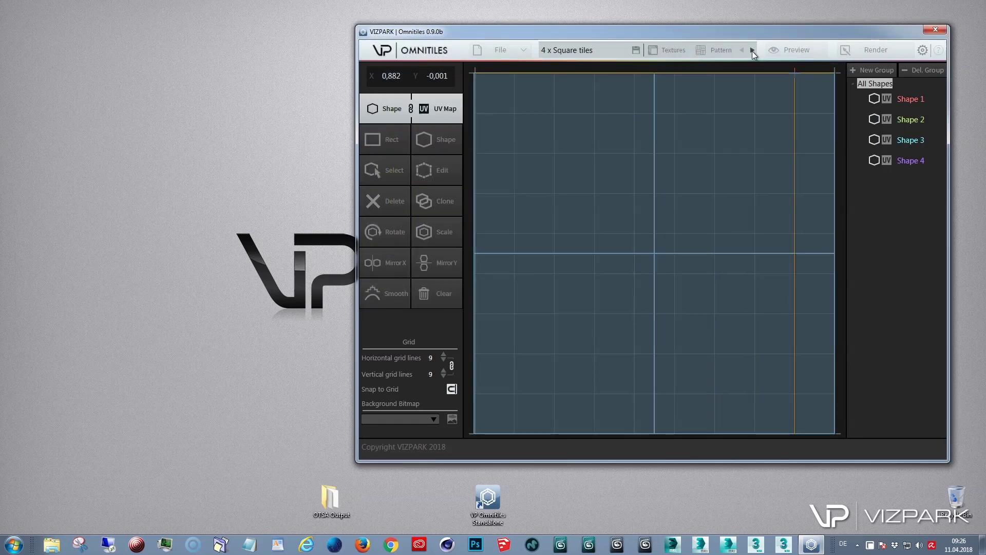
- Open an enlarged, image-fitted Preview window and switch its channel to edge
left_click(788, 53)
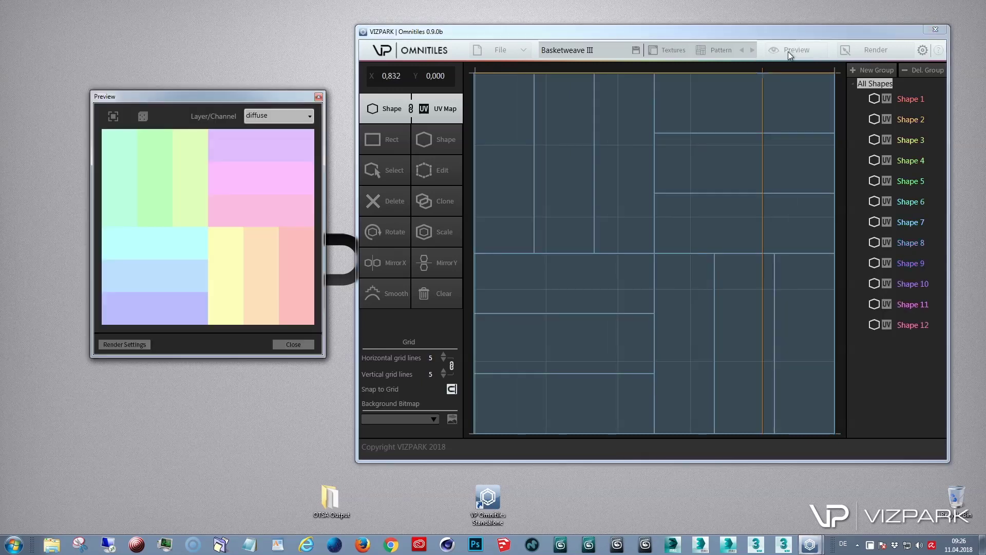
left_click_drag(263, 95, 224, 48)
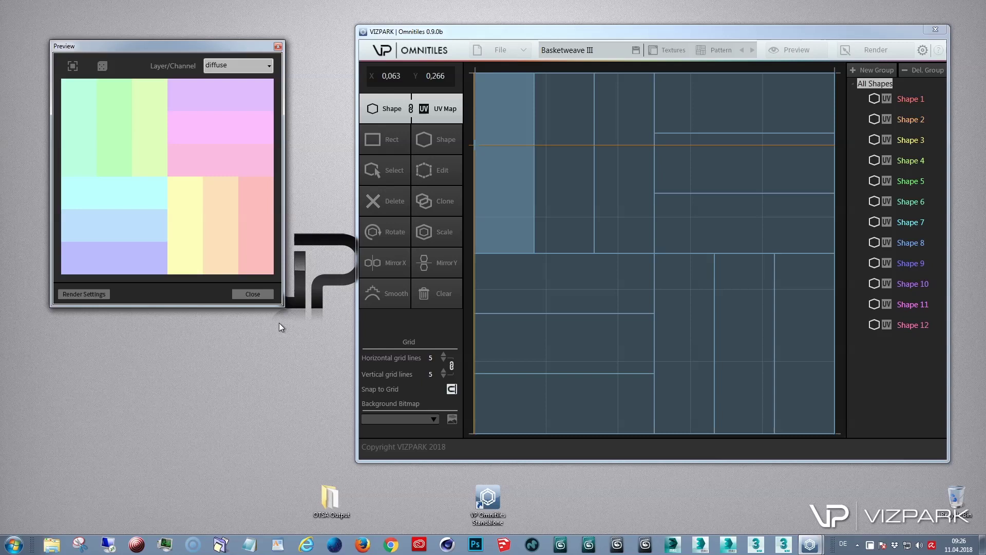
left_click_drag(280, 304, 333, 345)
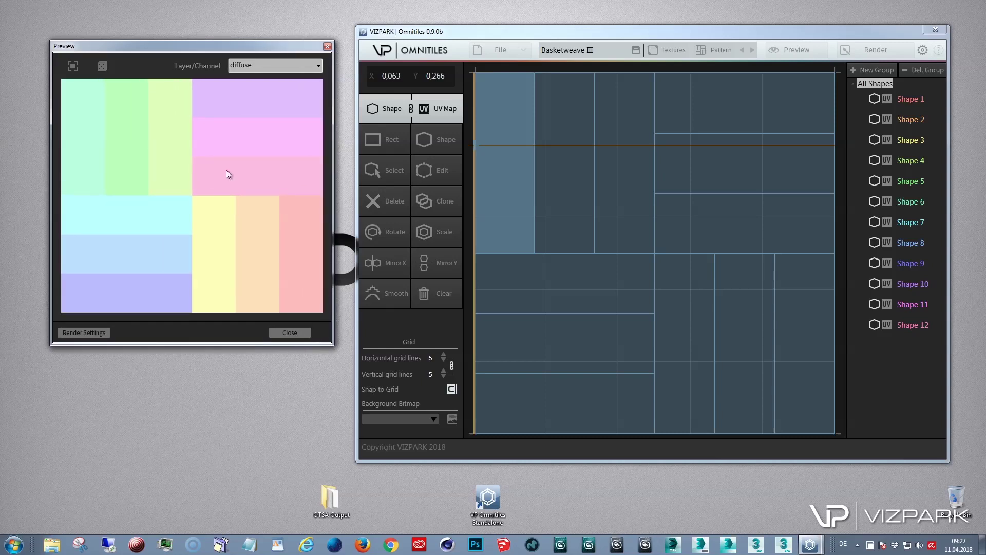
left_click(73, 67)
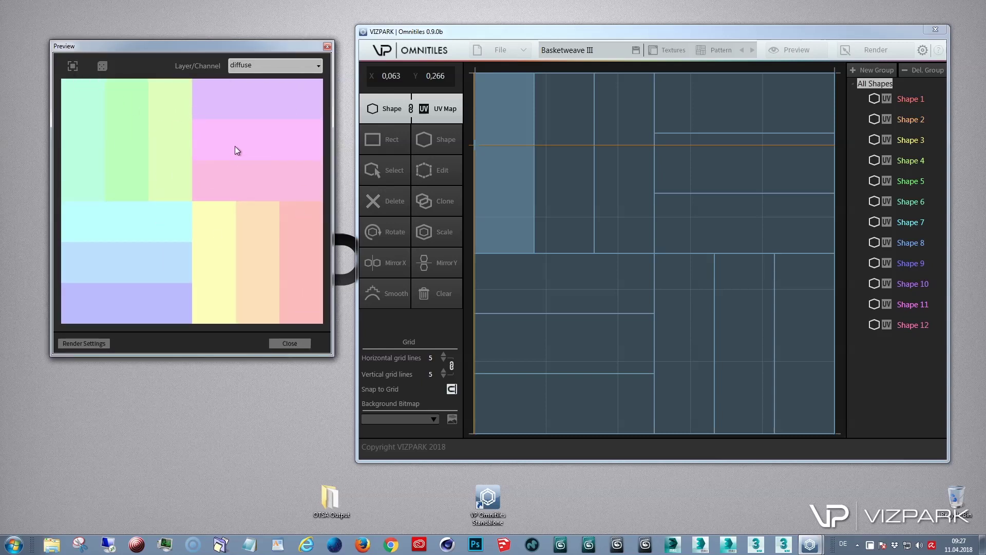
left_click_drag(215, 49, 214, 44)
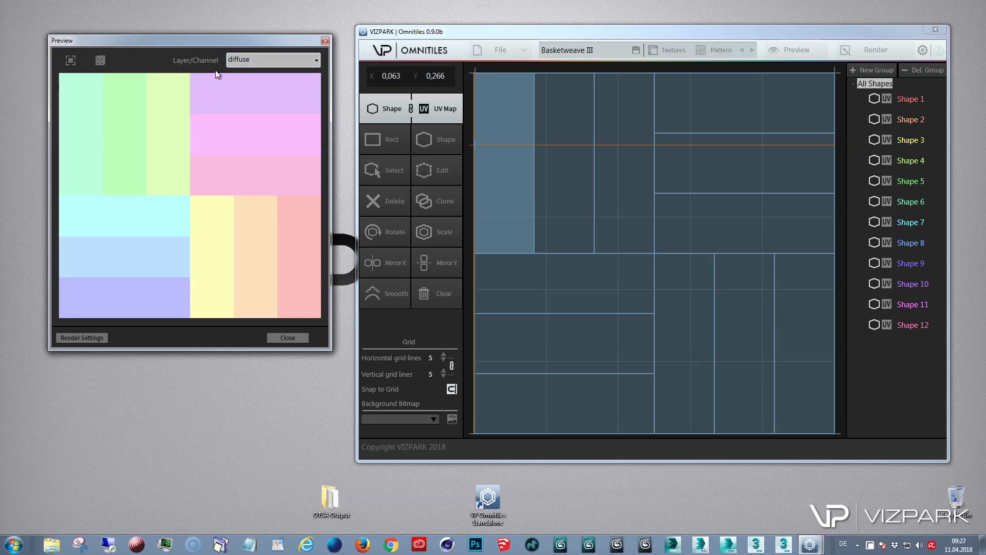
left_click(252, 60)
left_click(251, 131)
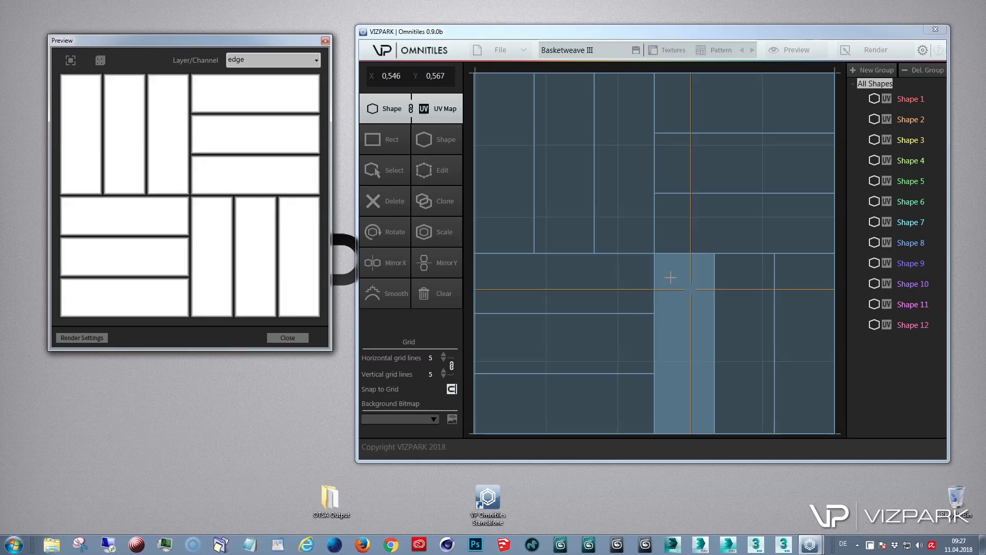
- In Render Settings, try other tiling and output options, leaving output on Individual files
left_click(861, 50)
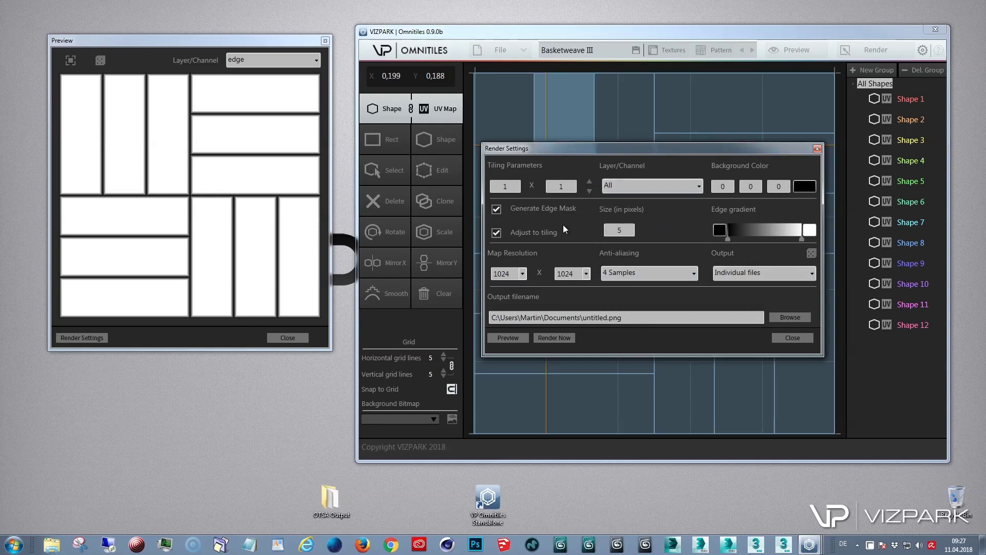
left_click(589, 183)
left_click(589, 183)
left_click(589, 183)
left_click(590, 183)
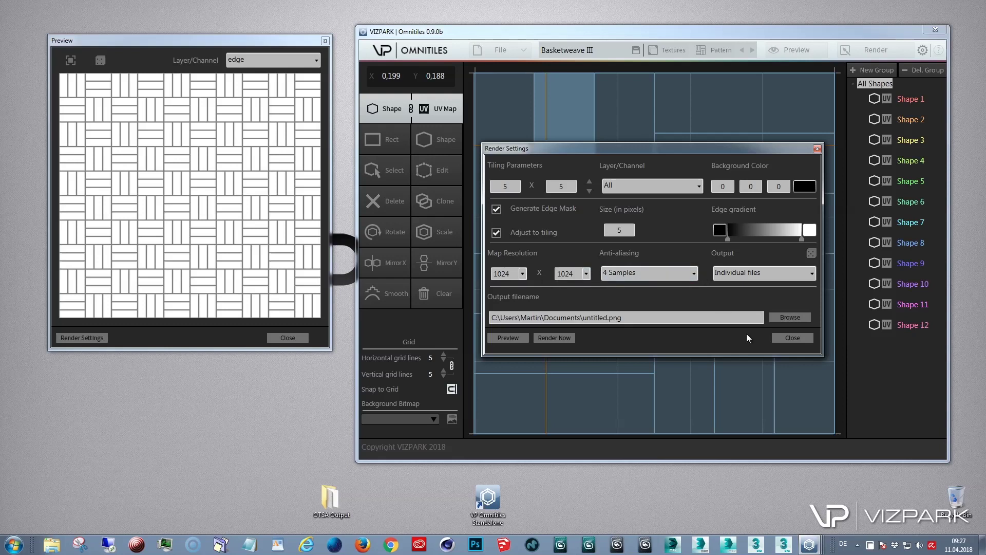
left_click(761, 272)
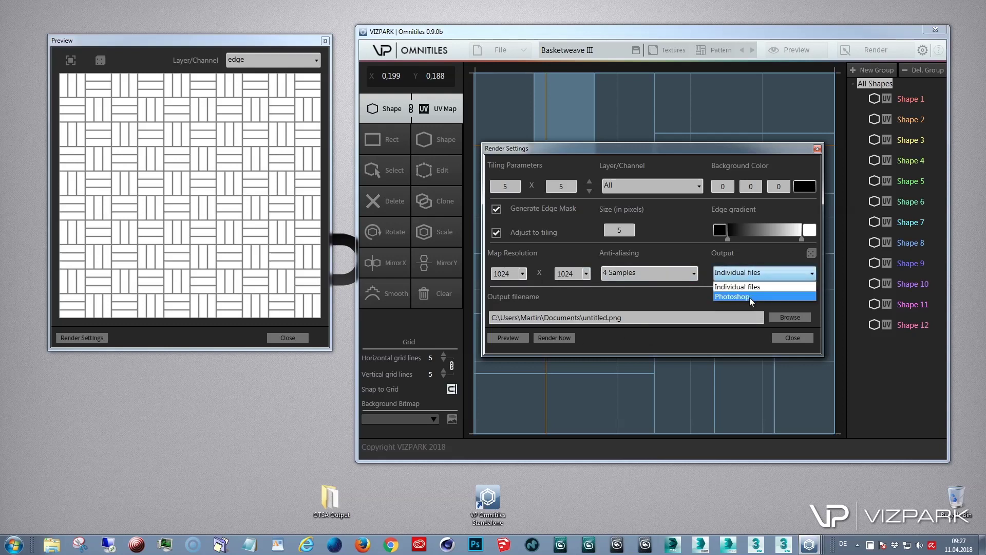
left_click(750, 298)
left_click(755, 277)
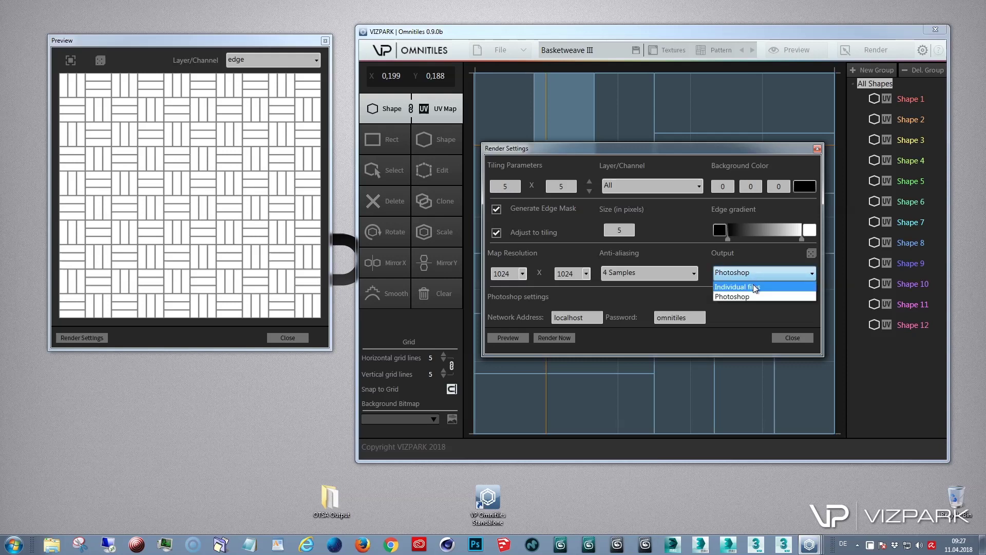
left_click(754, 284)
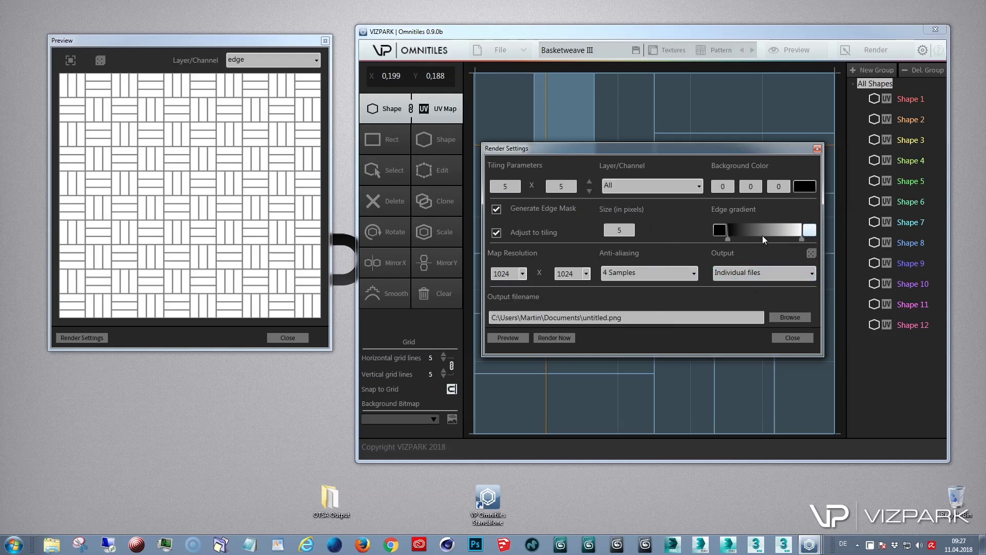
- Set the edge mask size to 5
left_click(626, 230)
key("BackSpace")
type("11")
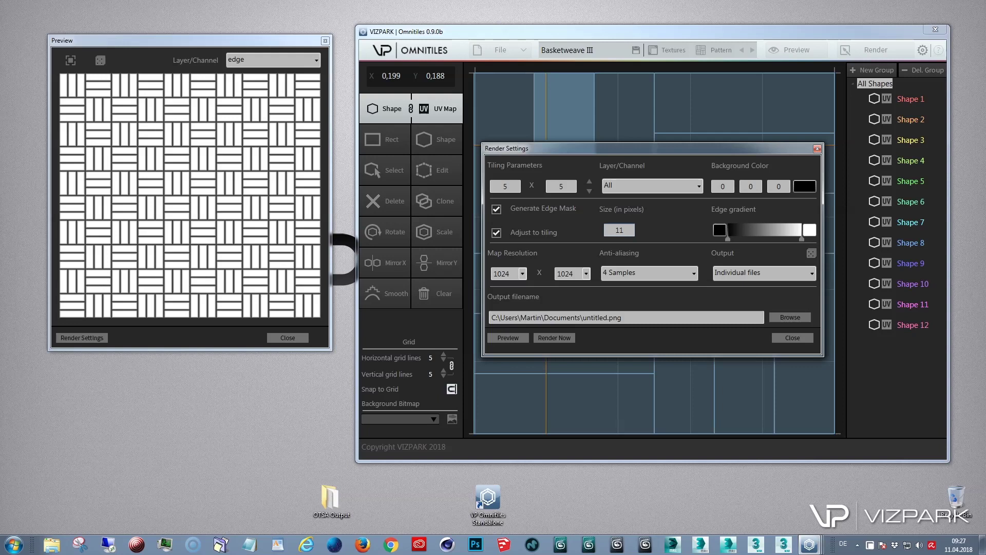
key("BackSpace")
type("5")
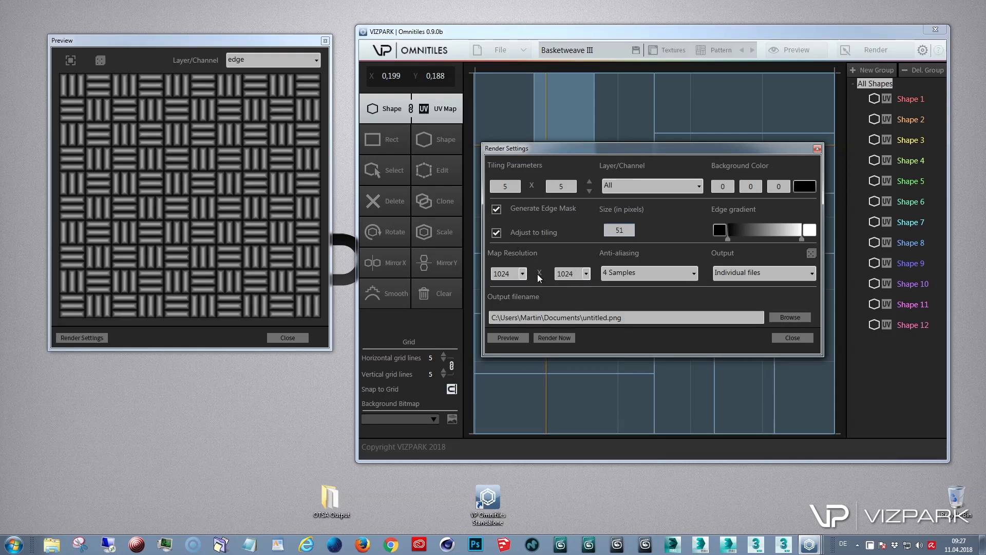
- Set the tiling parameters to 3 x 3 and close Render Settings
left_click(589, 192)
left_click(589, 192)
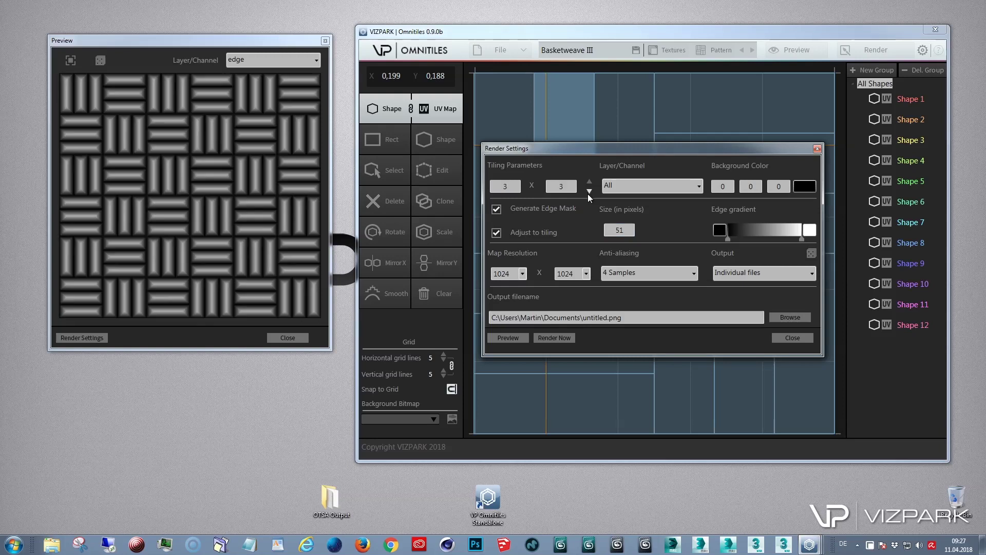
left_click(588, 192)
left_click(589, 192)
left_click(589, 182)
left_click(589, 182)
type("5")
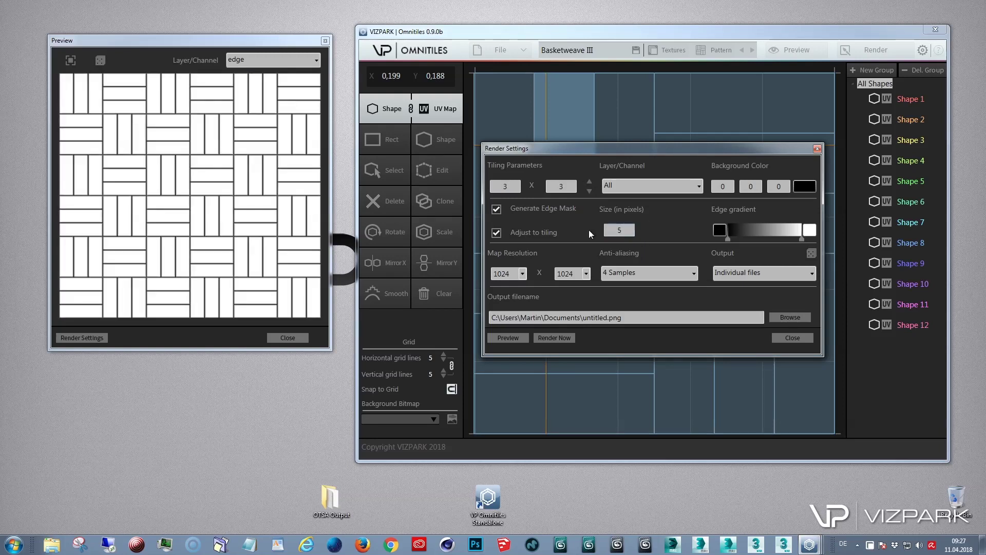
left_click(785, 338)
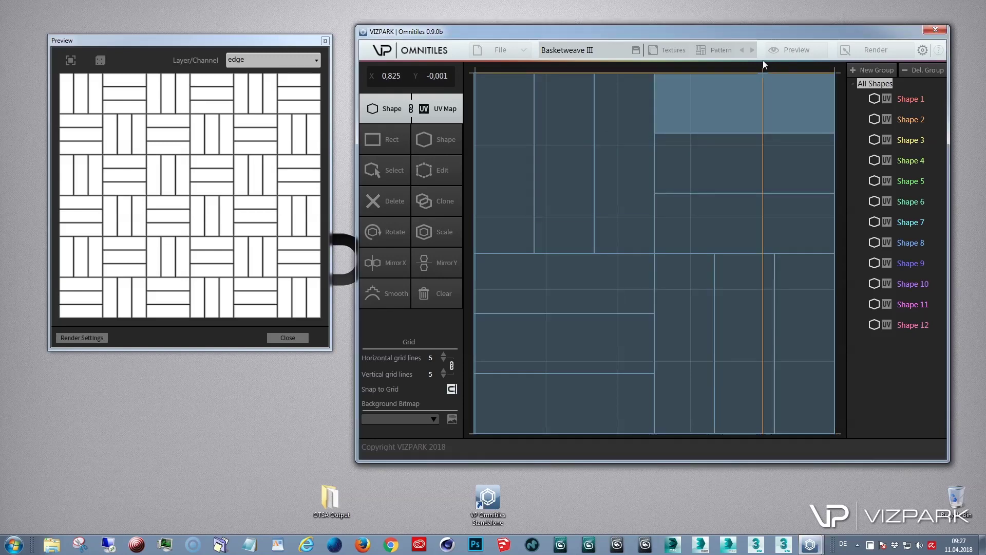
- Cycle through several patterns, then open Stretcher Bond 3-3.vumd from the Pattern list
left_click(753, 49)
left_click(752, 49)
left_click(751, 49)
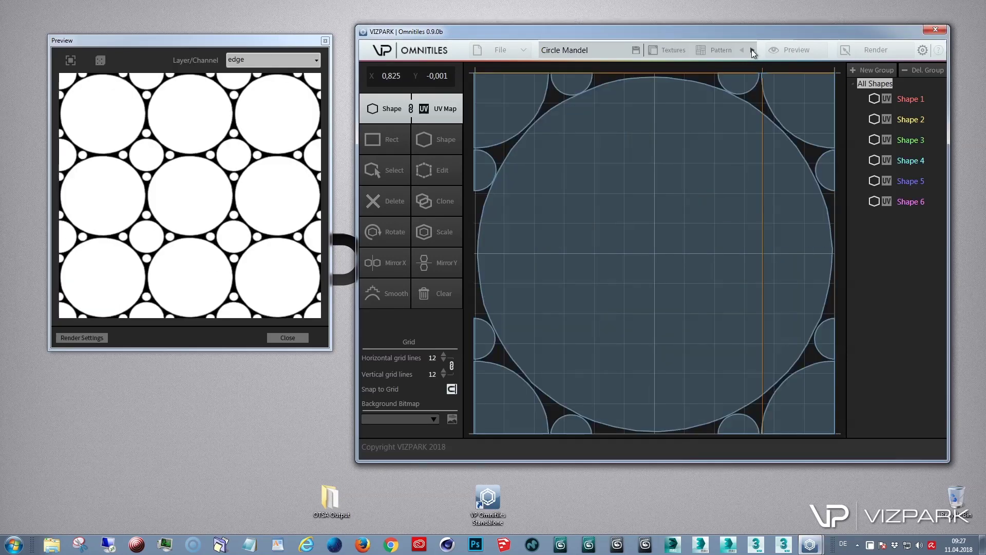
left_click(751, 50)
left_click(751, 49)
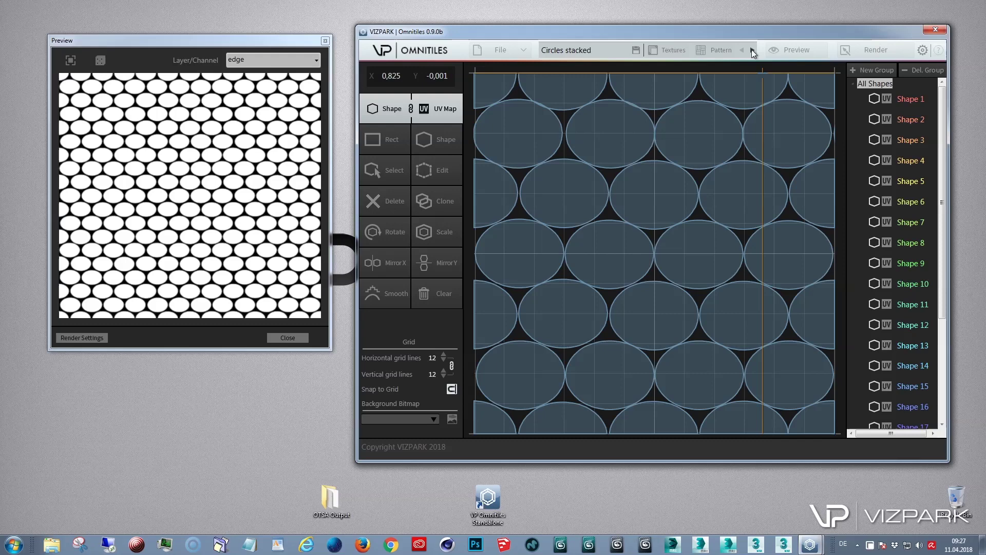
left_click(752, 50)
left_click(720, 49)
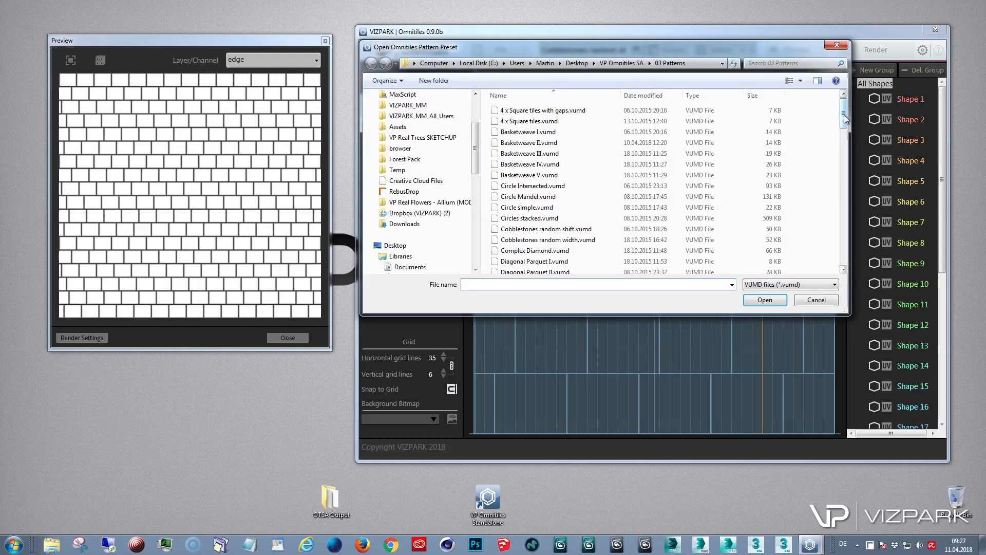
left_click_drag(844, 121, 846, 229)
double_click(537, 212)
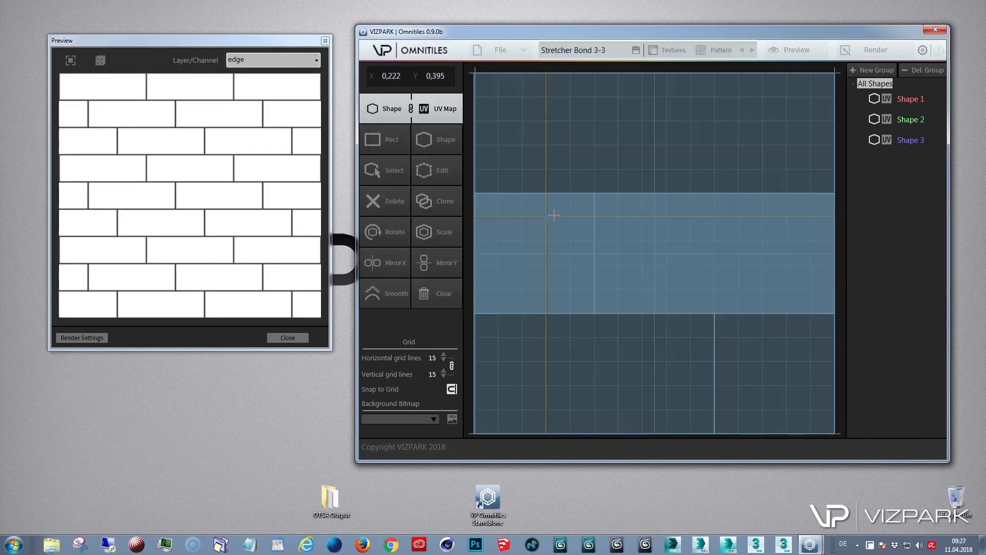
- Scan the Bikeway folder under 02 Textures into the texture list
left_click(666, 50)
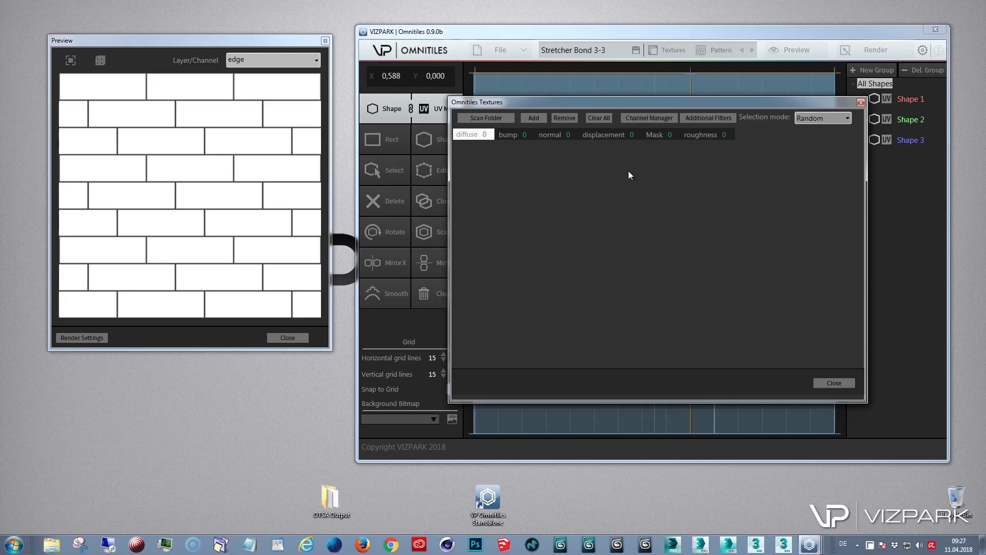
left_click(499, 117)
left_click_drag(717, 282, 717, 330)
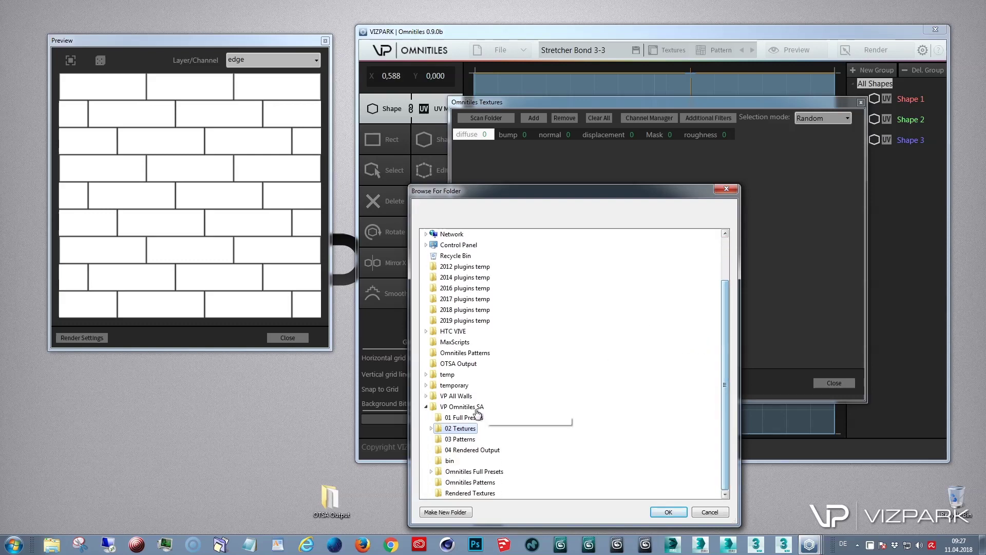
double_click(461, 428)
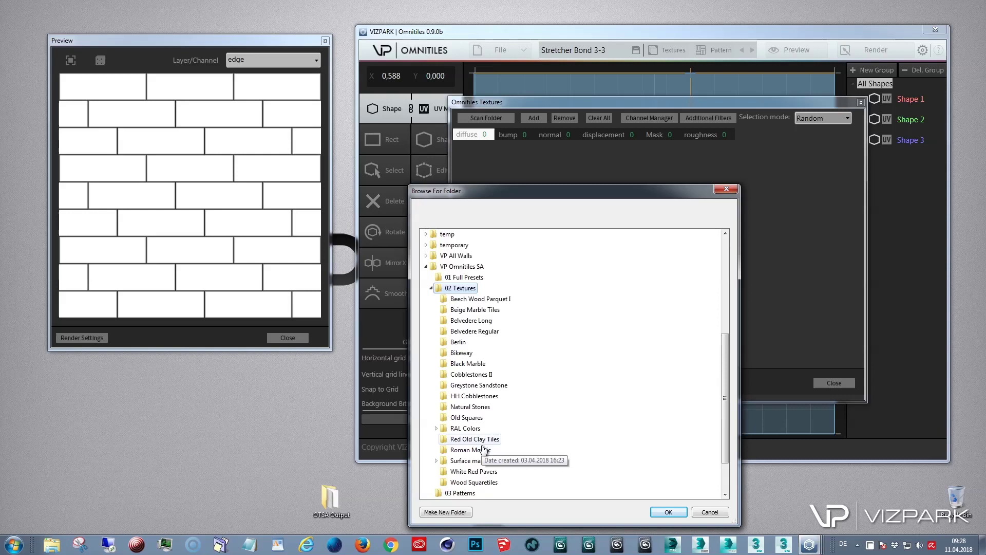
left_click(467, 353)
left_click(660, 510)
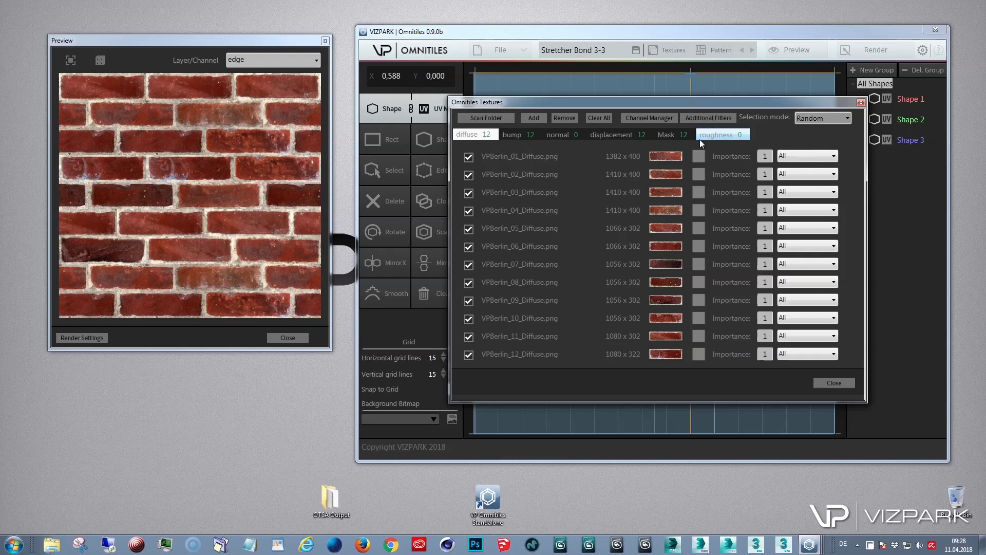
- Add a channel named ao with filter ao, save it, and view its textures
left_click(654, 117)
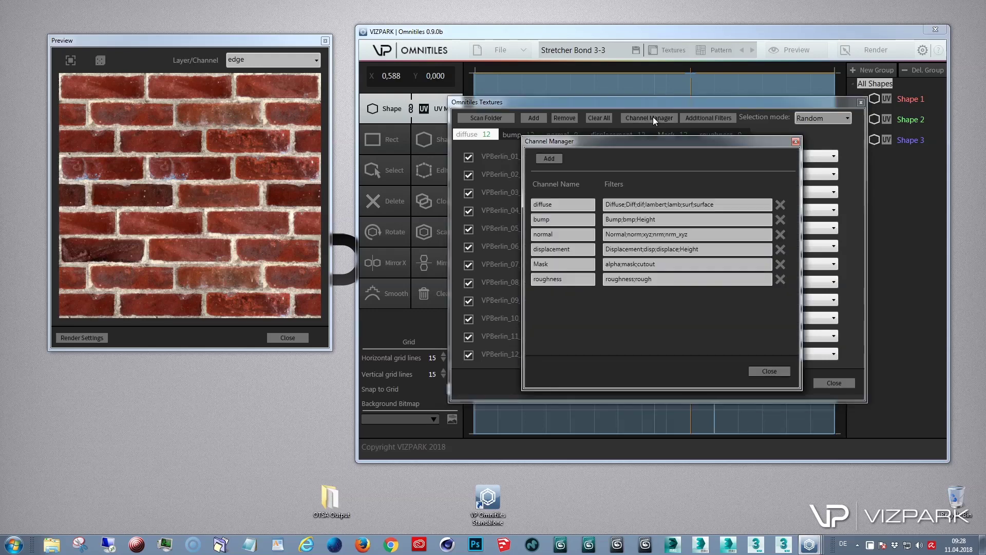
left_click(553, 161)
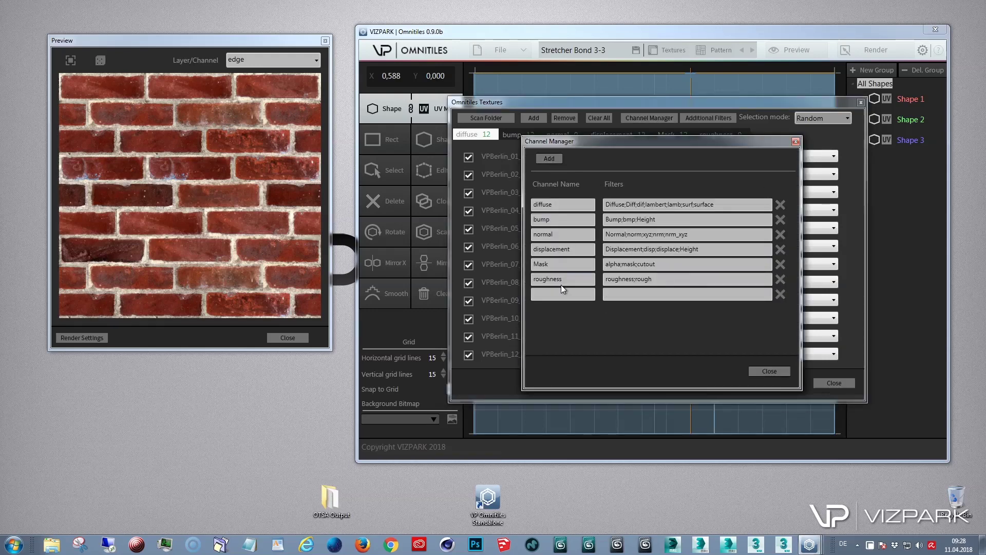
left_click(562, 292)
left_click(678, 295)
left_click(769, 371)
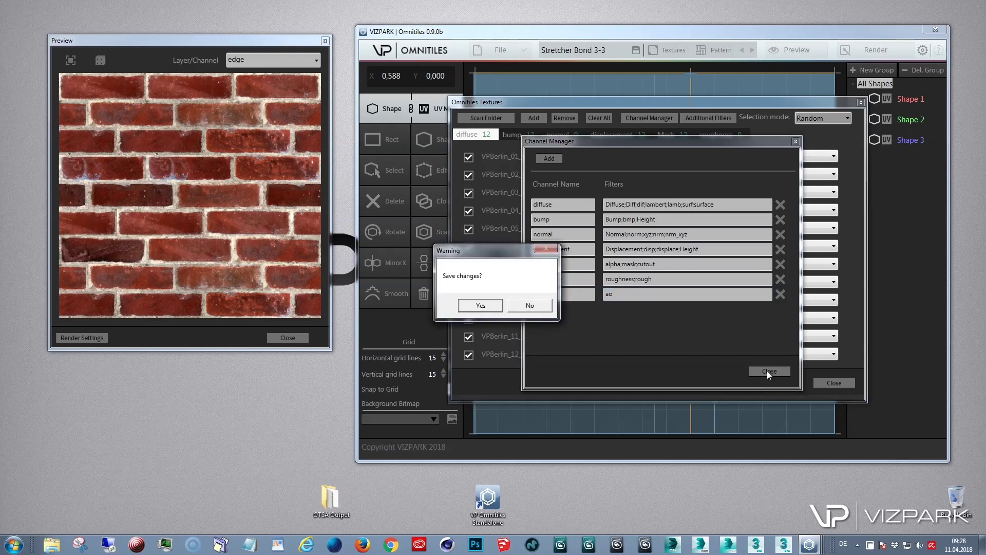
left_click(493, 306)
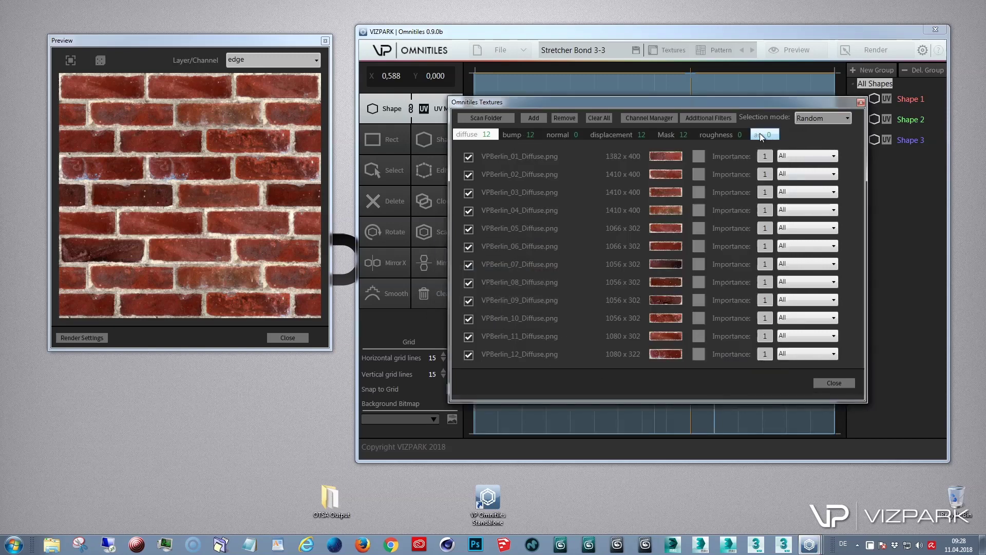
left_click(768, 135)
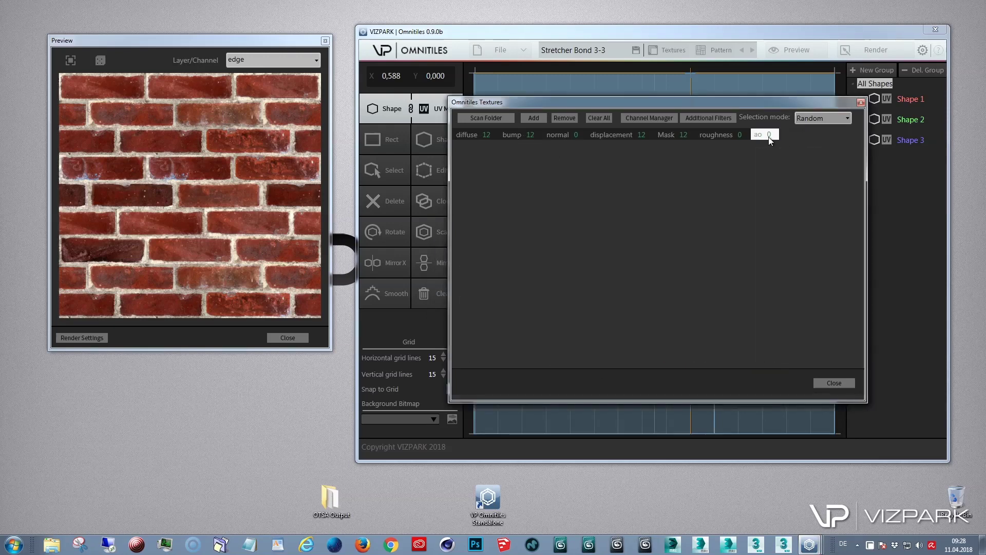
- Close the texture settings and switch the preview to bump, then back to diffuse
left_click(822, 383)
left_click(293, 60)
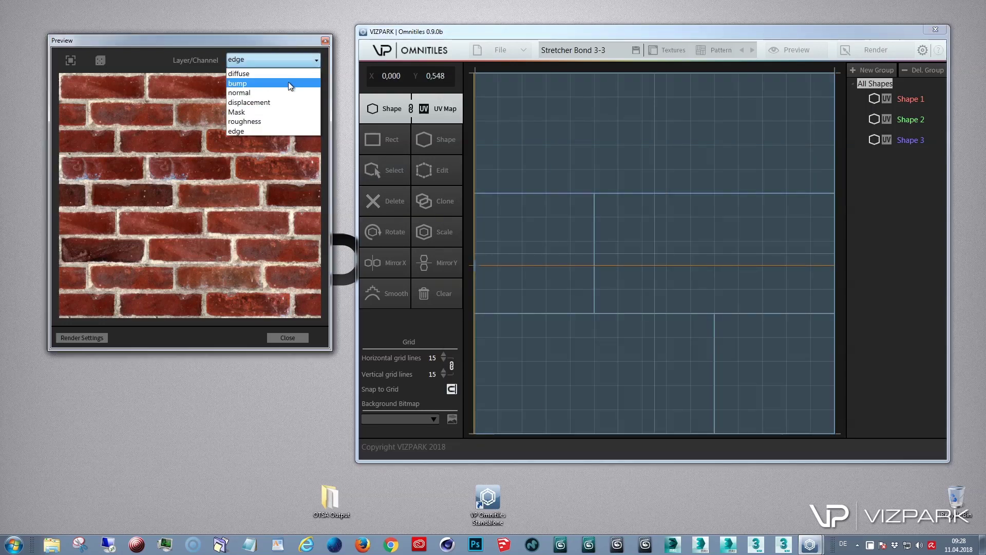
left_click(288, 82)
left_click(281, 60)
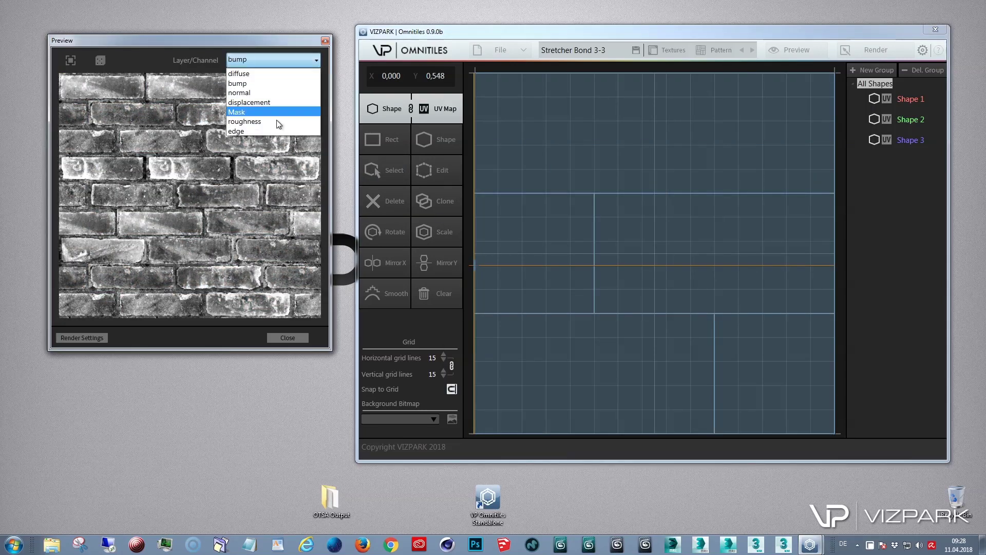
left_click(751, 51)
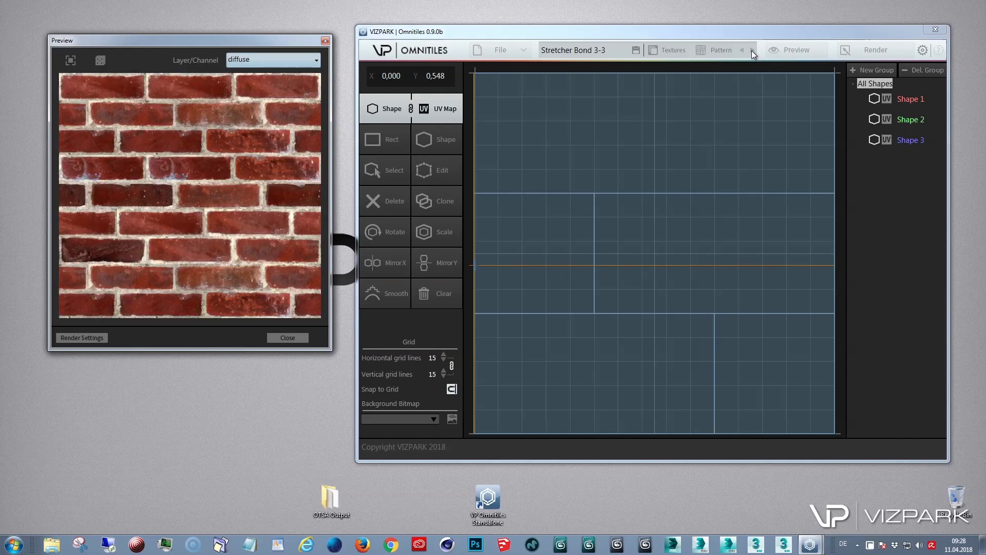
- Advance through the built-in patterns to Diagonal Tiles II
left_click(751, 50)
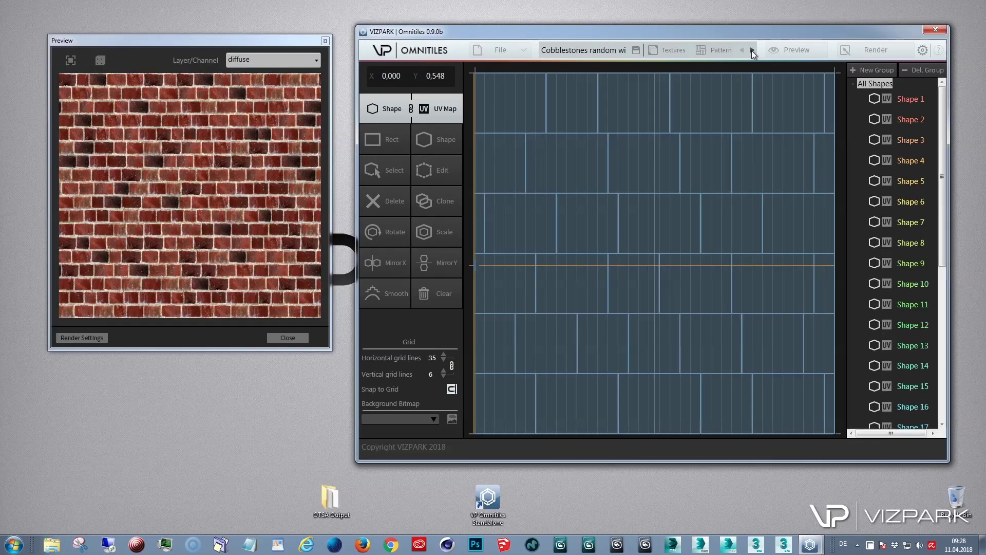
left_click(751, 51)
left_click(751, 51)
left_click(751, 50)
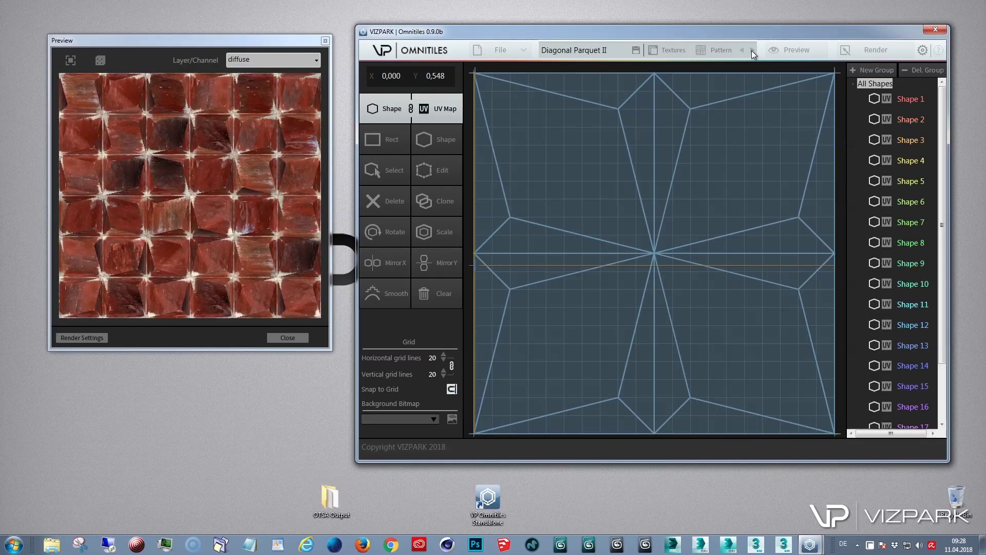
left_click(751, 51)
left_click(751, 51)
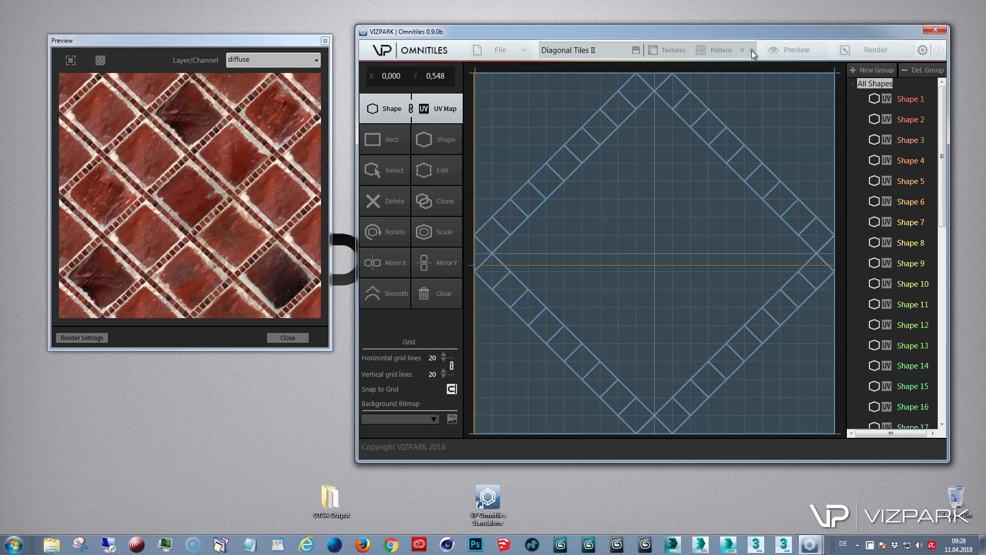
- Open the 2-Colored Cross Bond full preset, and move Shape 2 then undo it
left_click(500, 54)
left_click(528, 80)
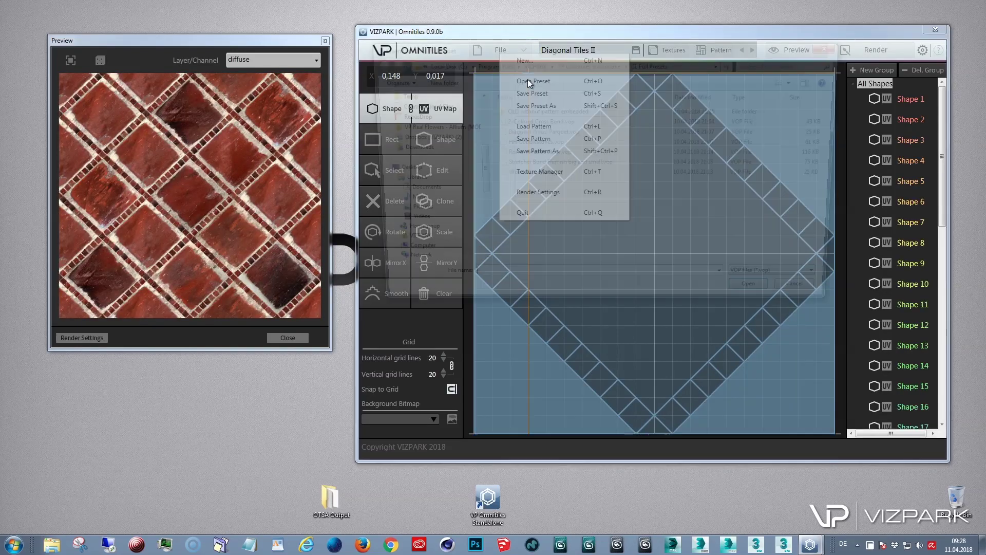
left_click(534, 124)
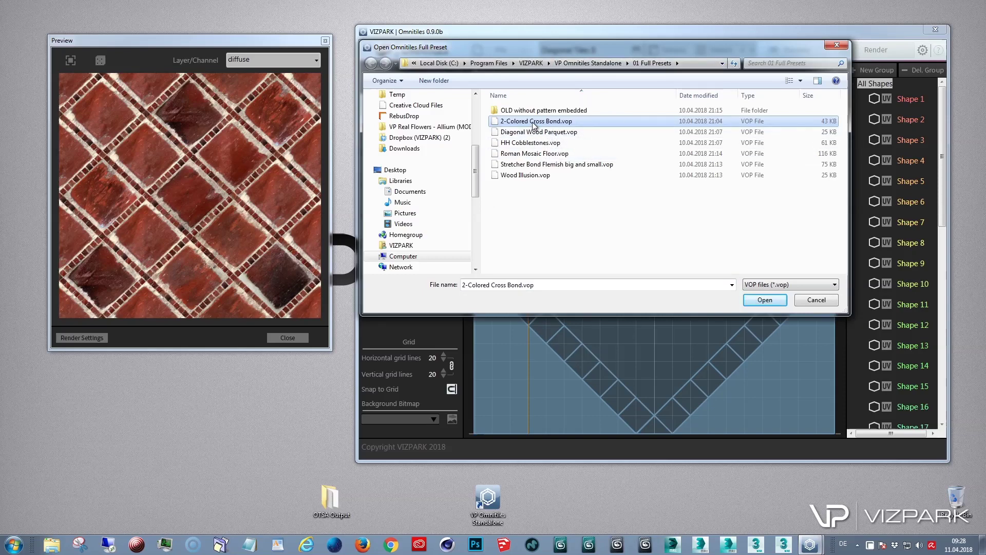
key("Return")
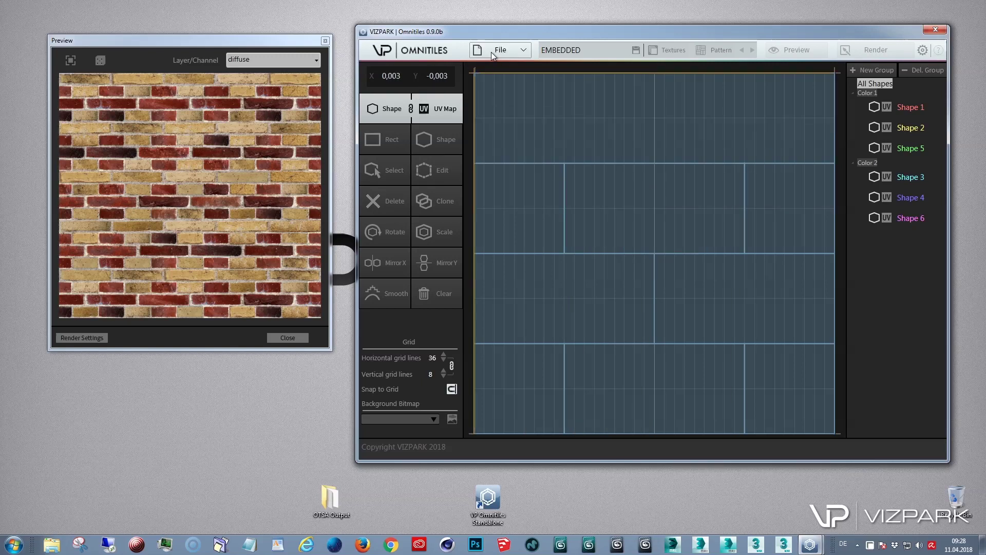
left_click_drag(681, 229, 700, 207)
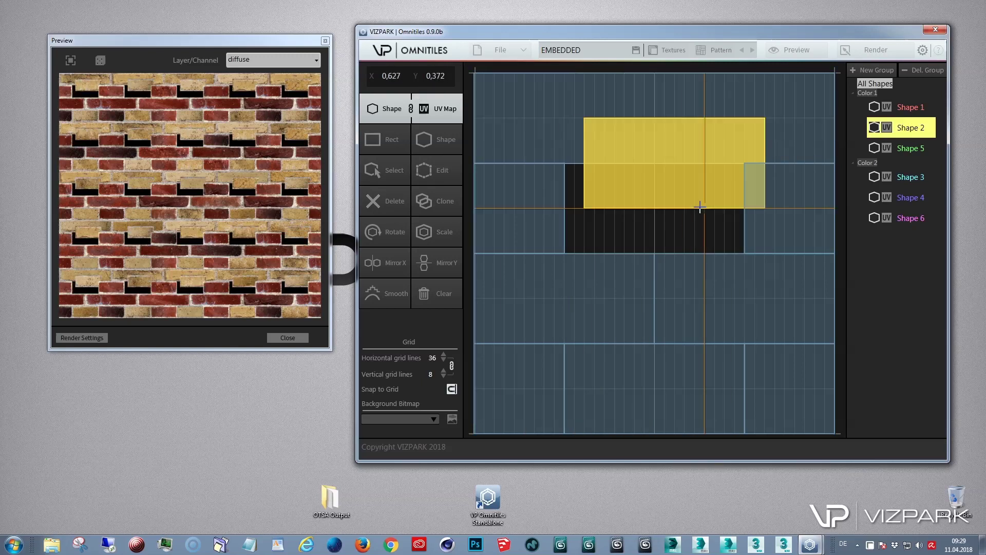
key("ctrl+z")
- Open the Roman Mosaic Floor.vop full preset
left_click(517, 53)
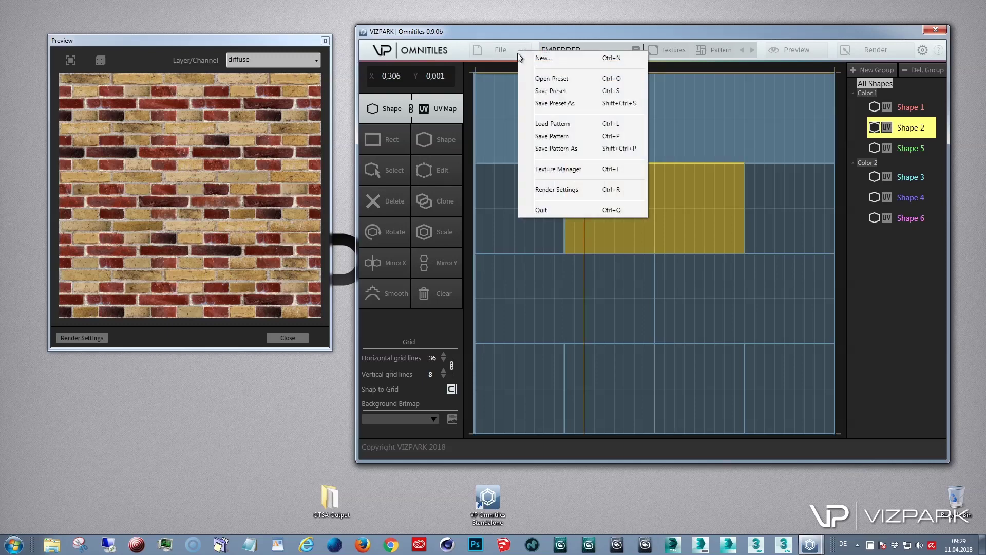
left_click(551, 79)
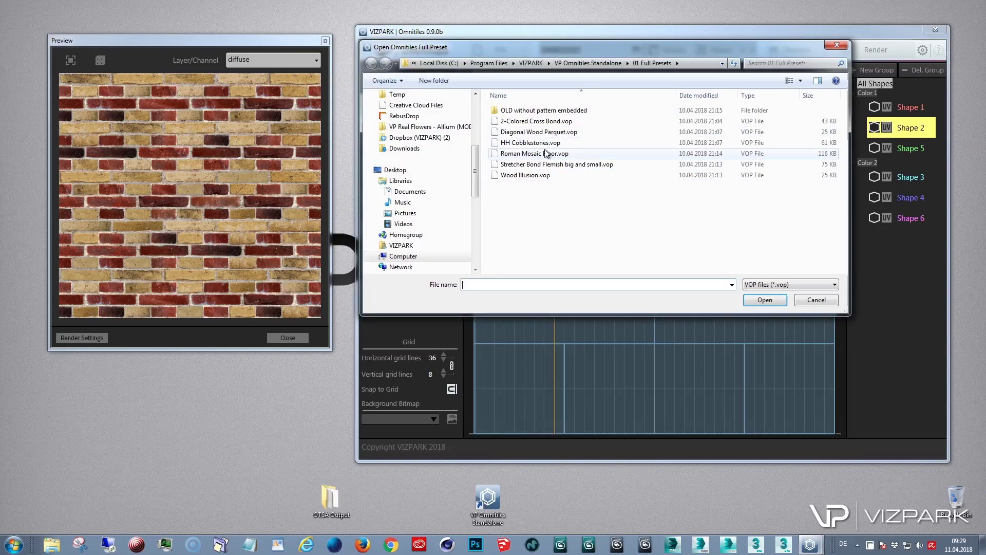
double_click(534, 153)
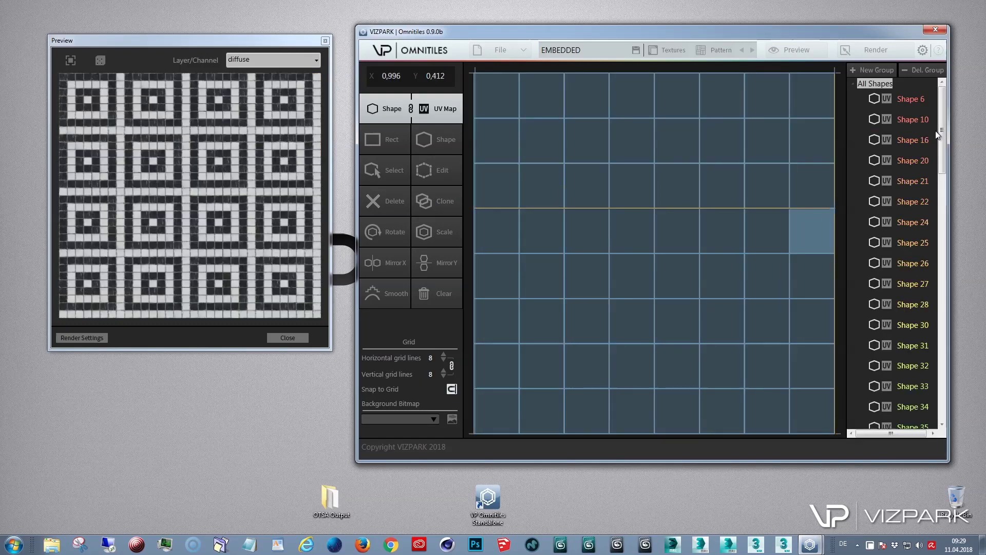
left_click_drag(943, 126, 932, 282)
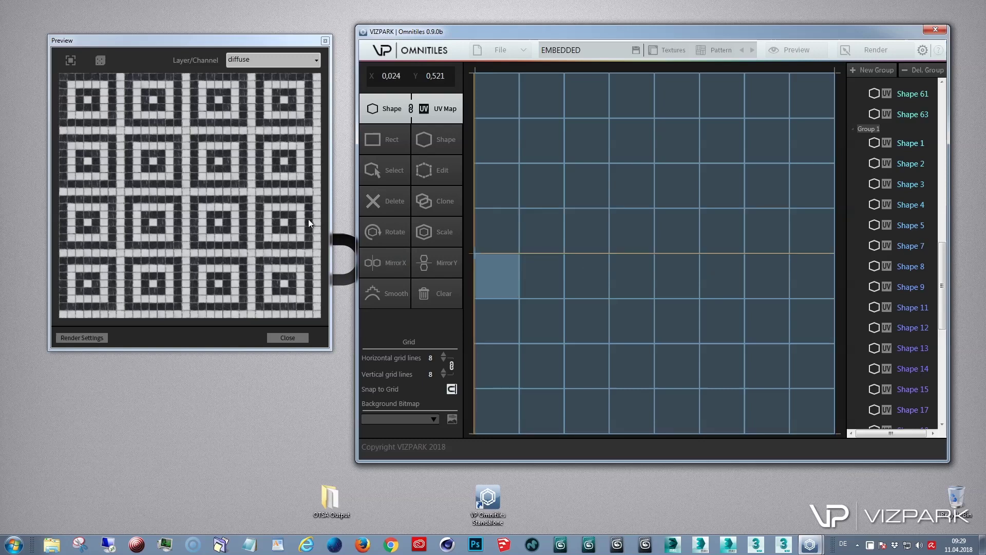
- In the Textures list, check that VPRomanMosaic_05_Diffuse.png stays assigned to Group 1
left_click(668, 50)
left_click(585, 291)
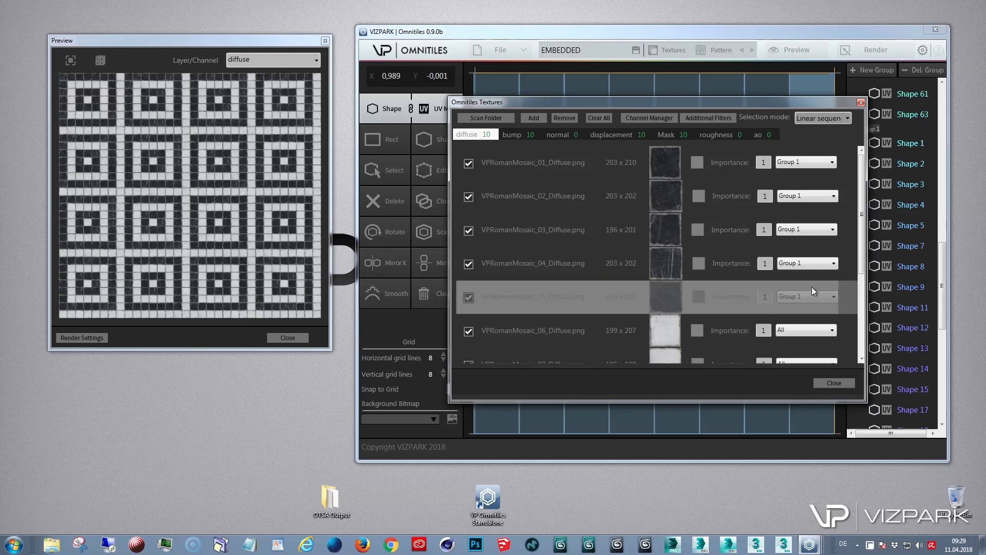
left_click(803, 164)
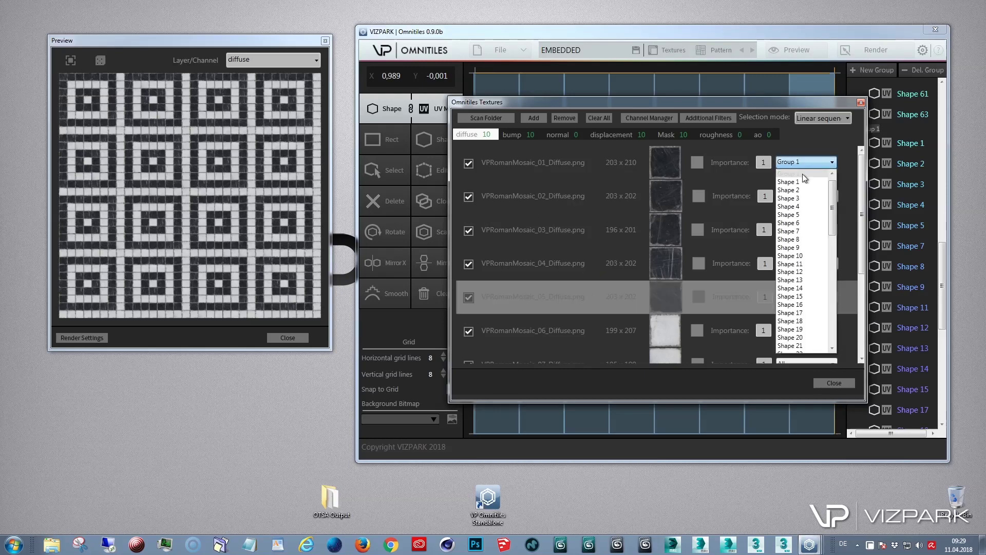
left_click(809, 163)
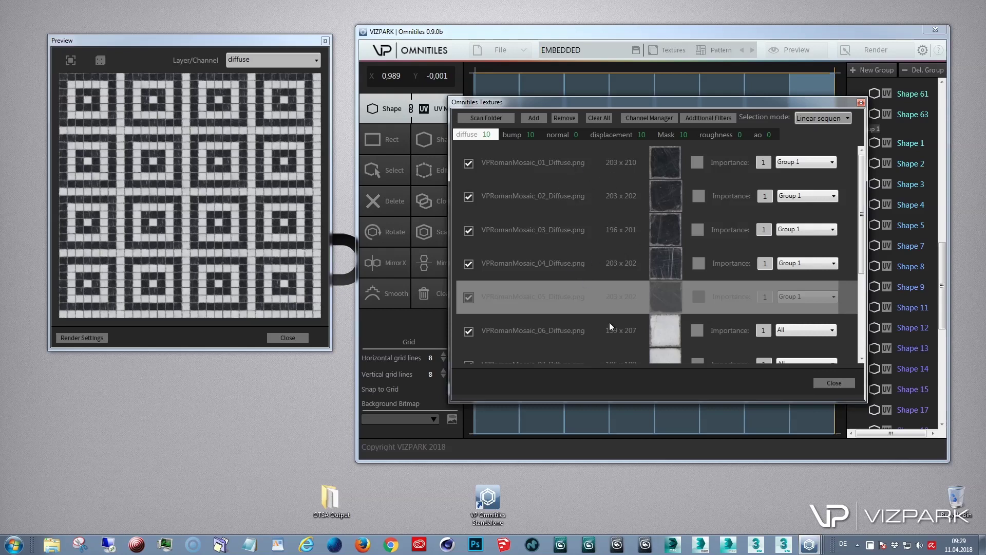
scroll(610, 322, "down", 3)
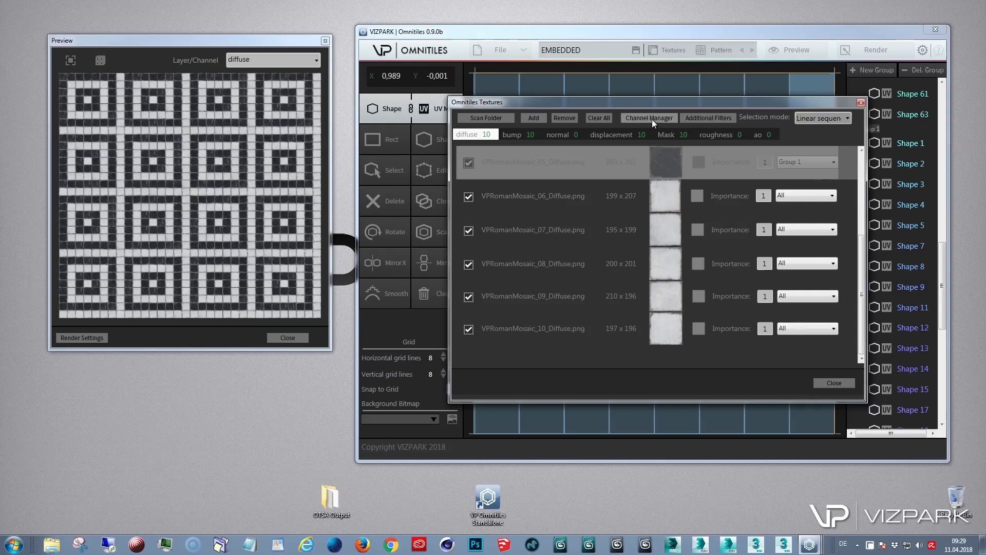
- Set the texture Selection mode to Random and close the Textures window
left_click(832, 118)
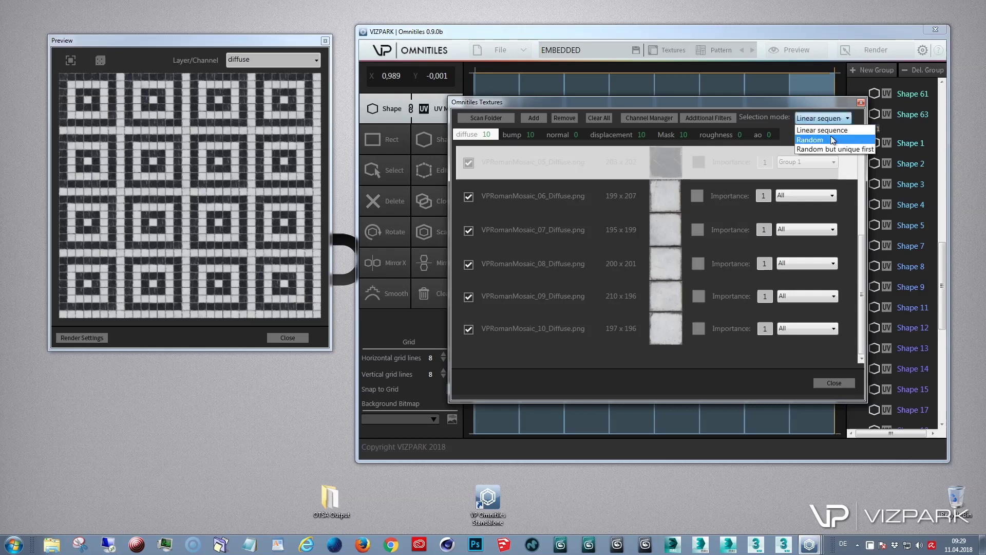
left_click(831, 138)
left_click(834, 116)
left_click(830, 149)
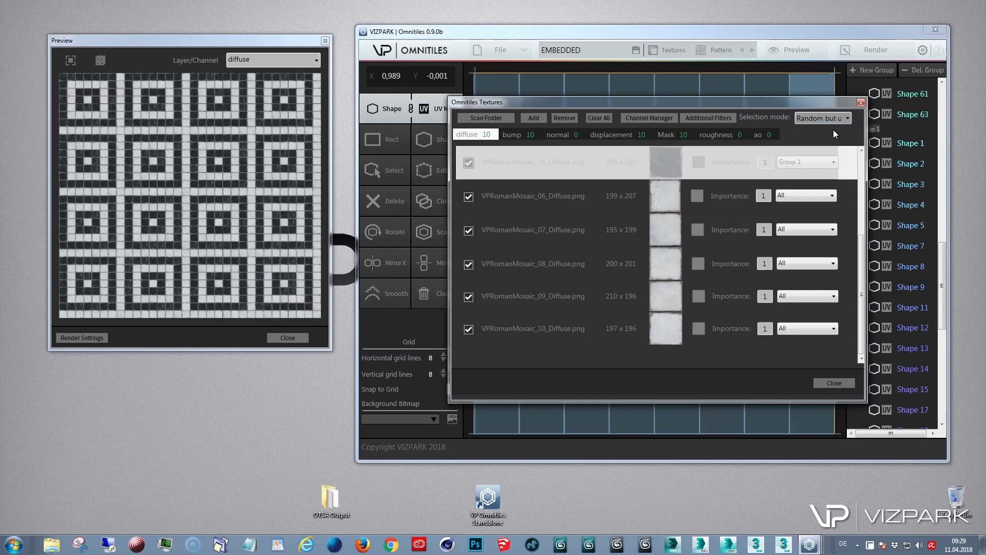
left_click(832, 118)
left_click(830, 132)
left_click(830, 122)
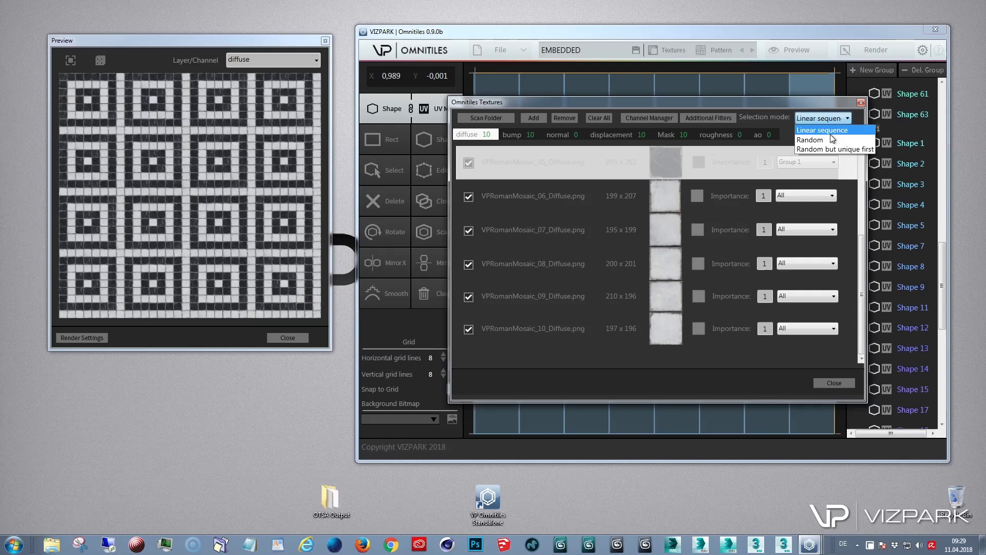
left_click(831, 137)
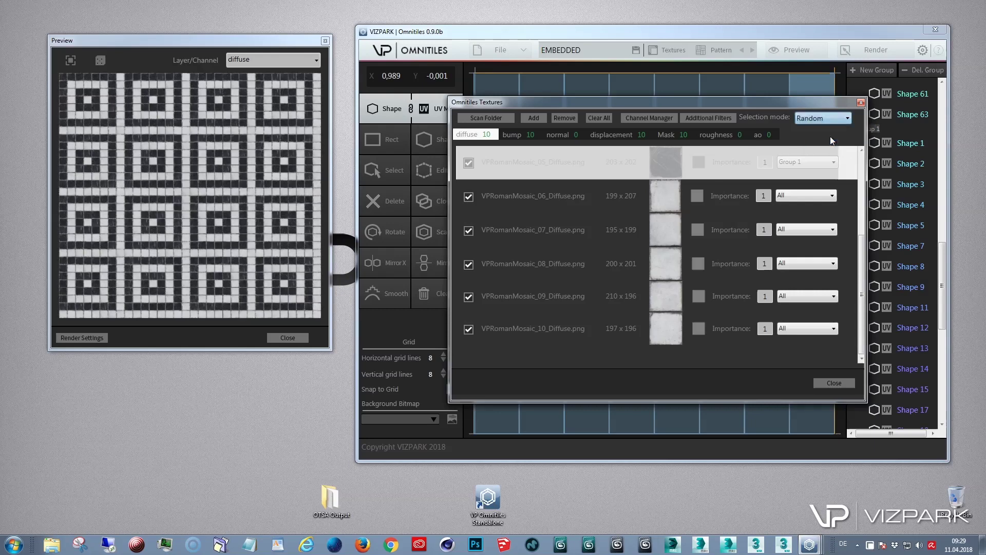
left_click(838, 384)
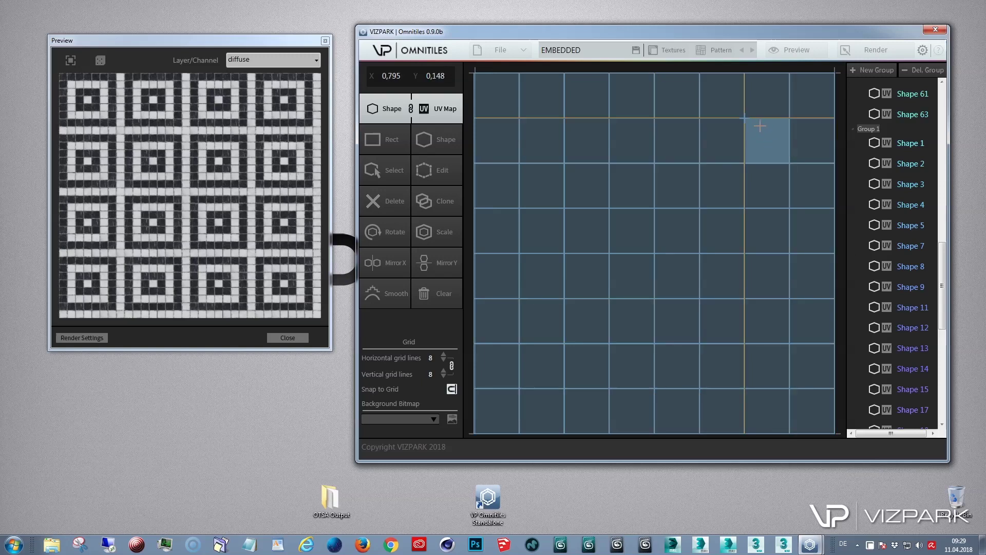
- Save the current Omnitiles settings as a new preset
left_click(505, 50)
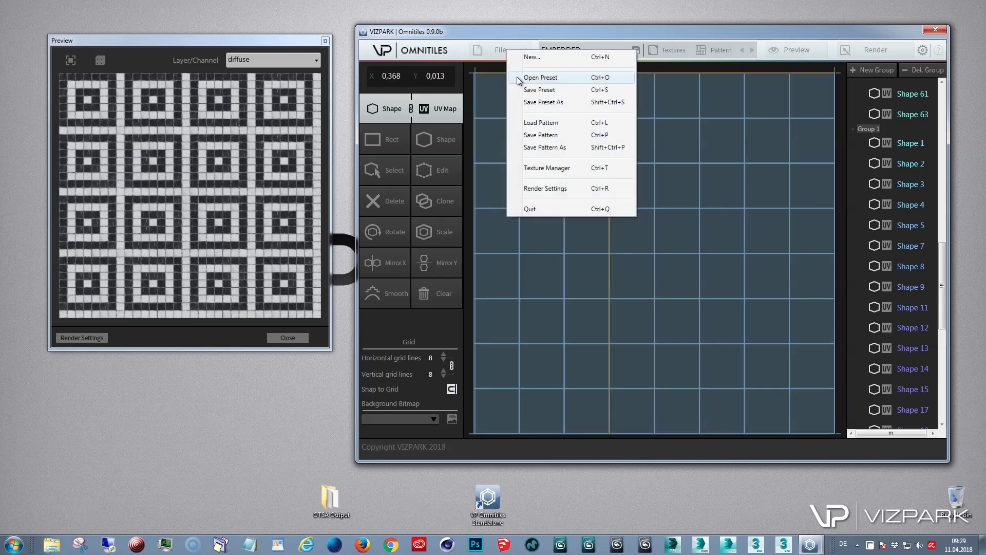
left_click(551, 103)
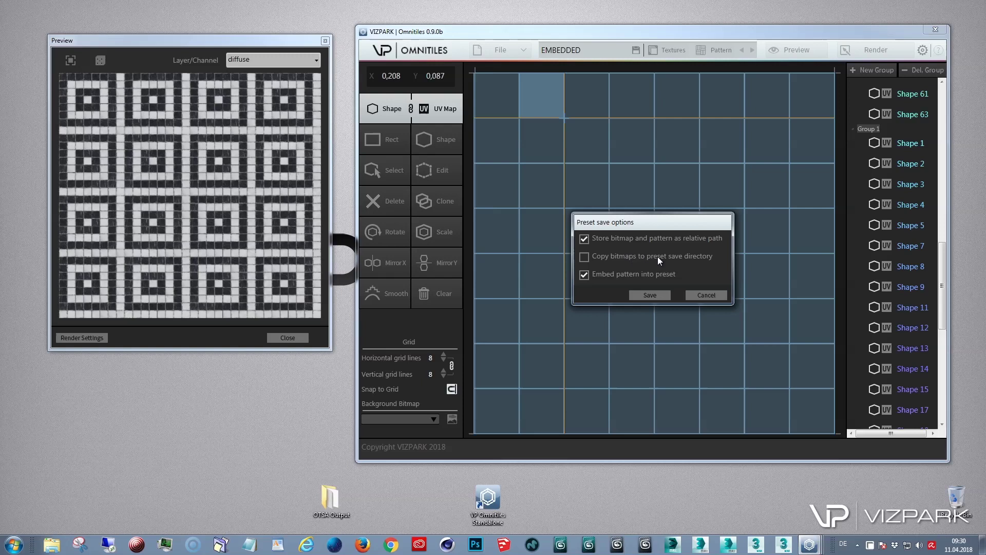
left_click(667, 295)
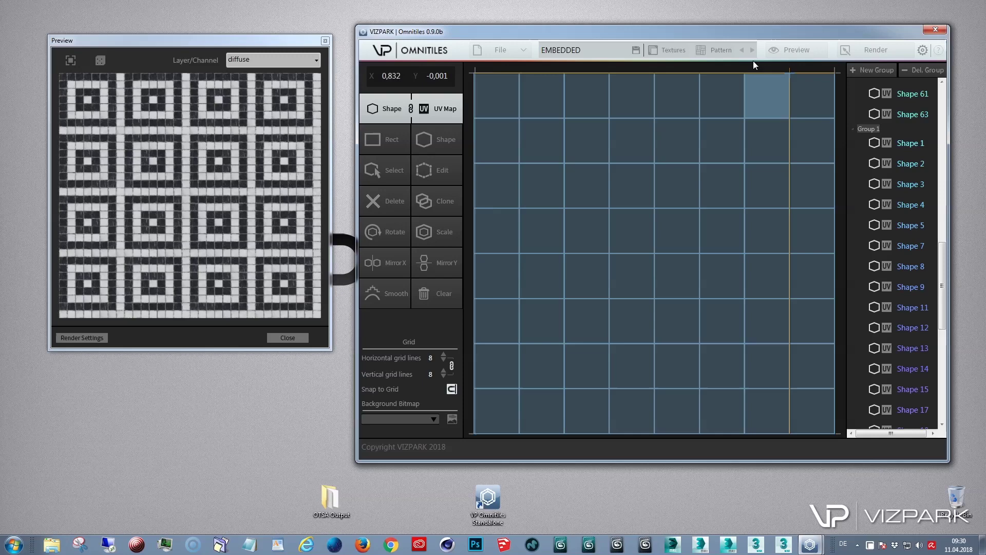
- Cancel saving the pattern under a new name and open the Render Settings
left_click(473, 52)
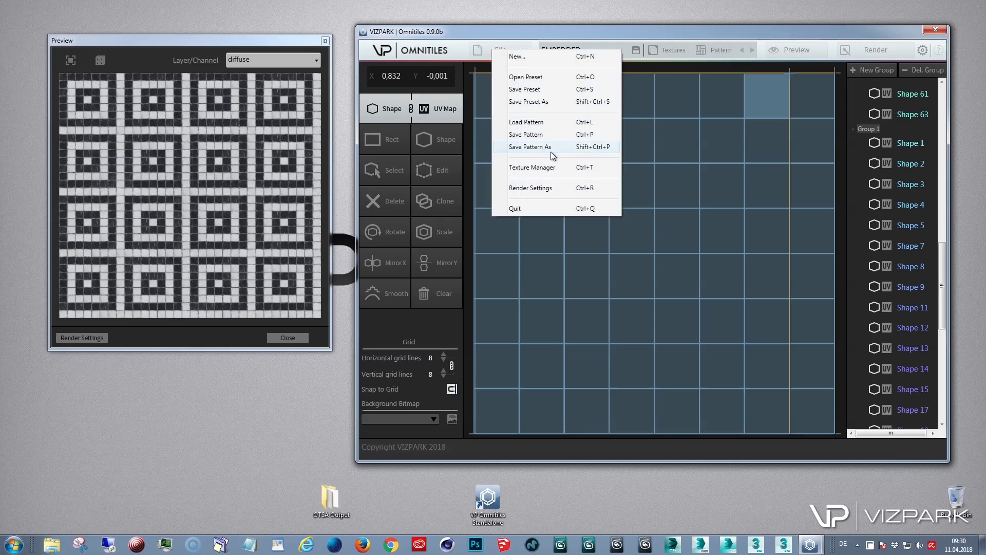
left_click(535, 145)
left_click(817, 300)
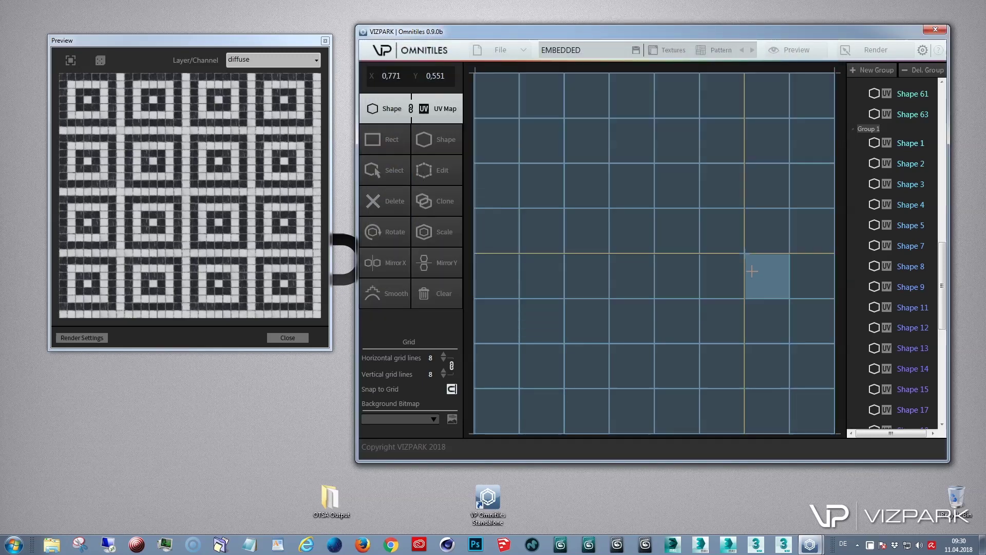
left_click(521, 49)
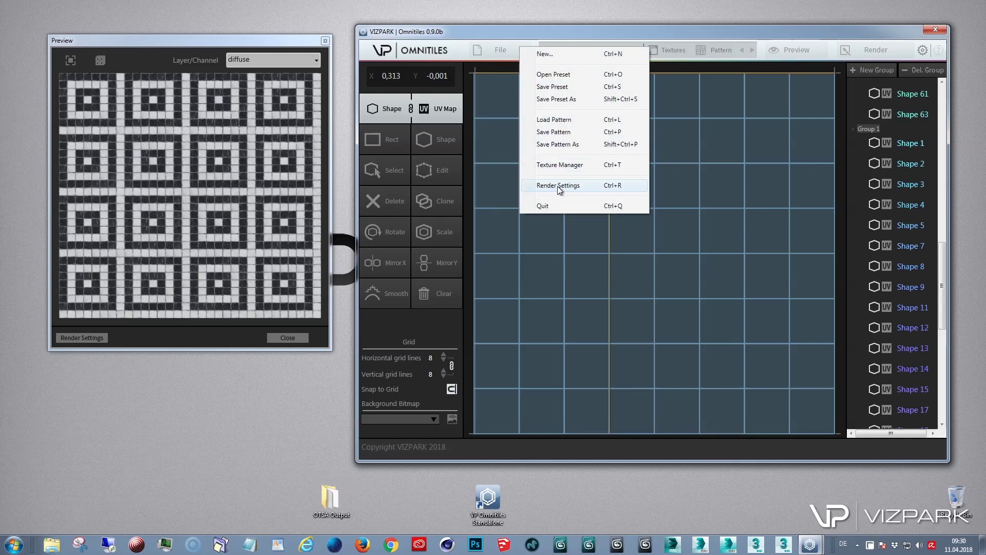
left_click(631, 36)
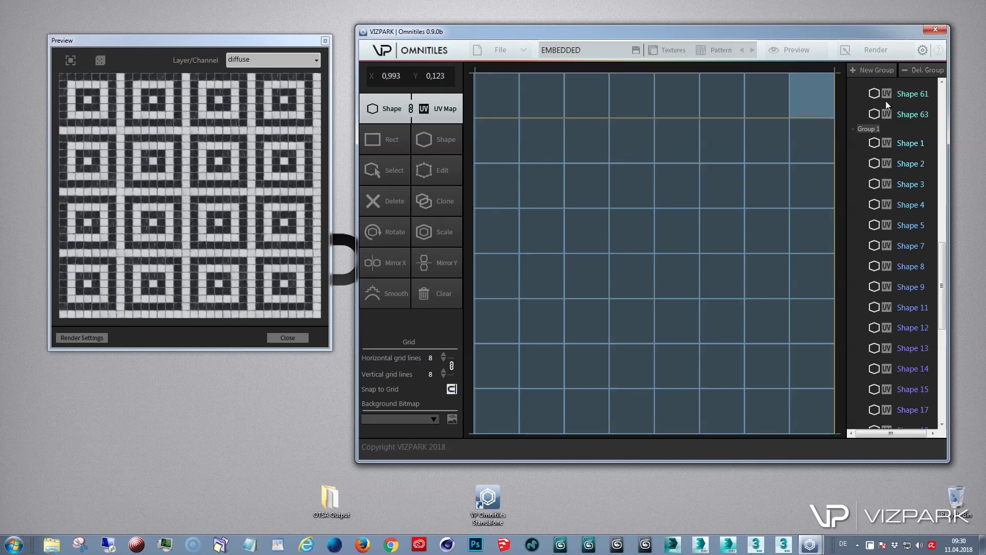
left_click(880, 54)
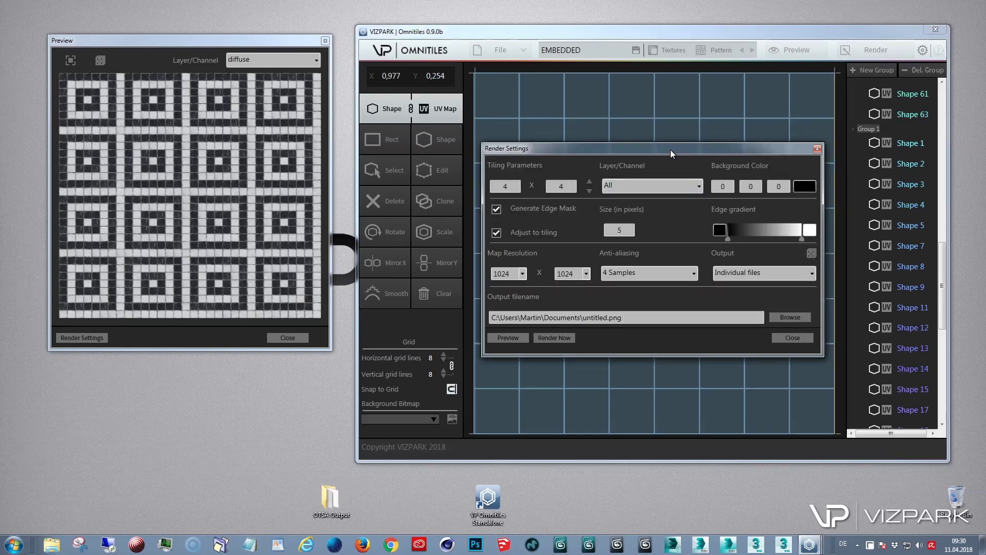
left_click_drag(671, 148, 663, 127)
left_click(755, 250)
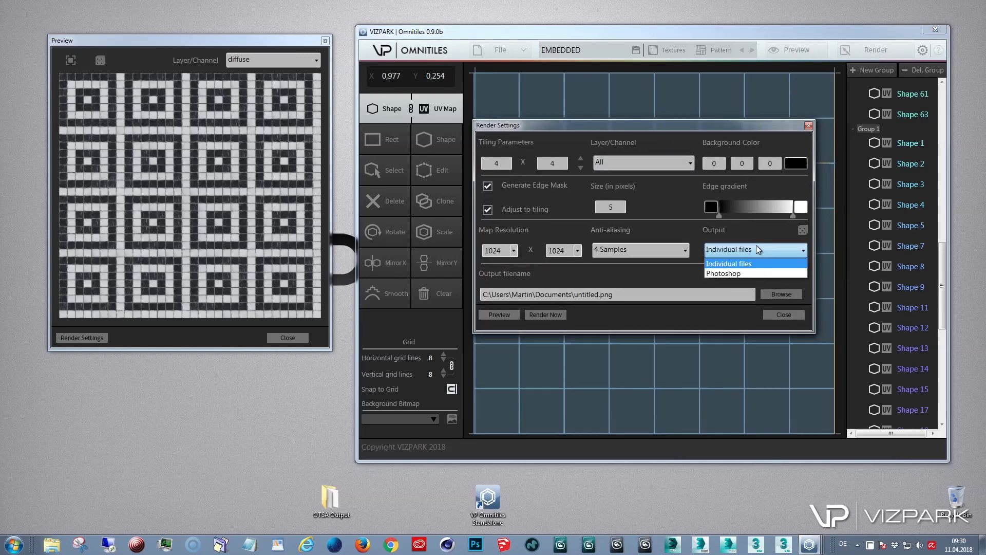
left_click(754, 248)
left_click(801, 231)
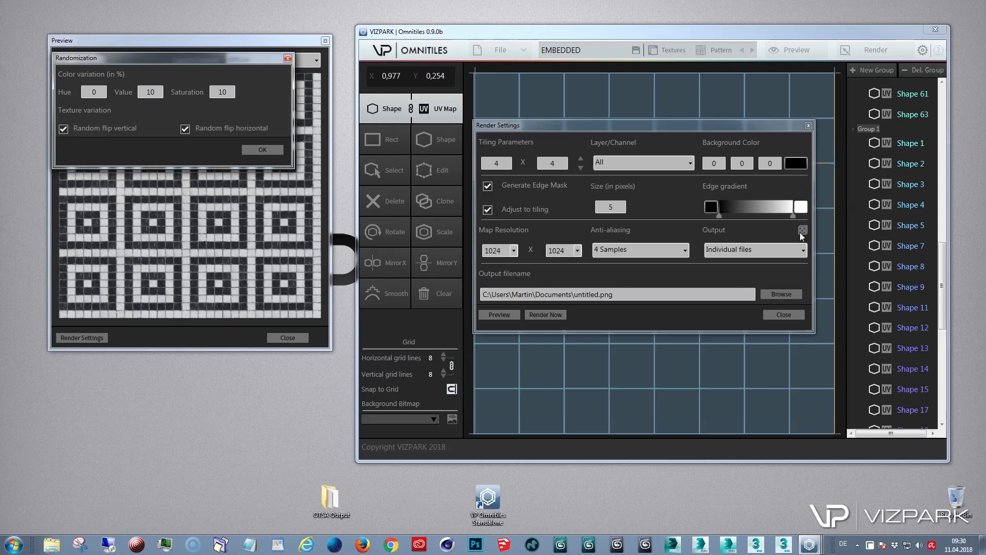
left_click_drag(162, 60, 422, 187)
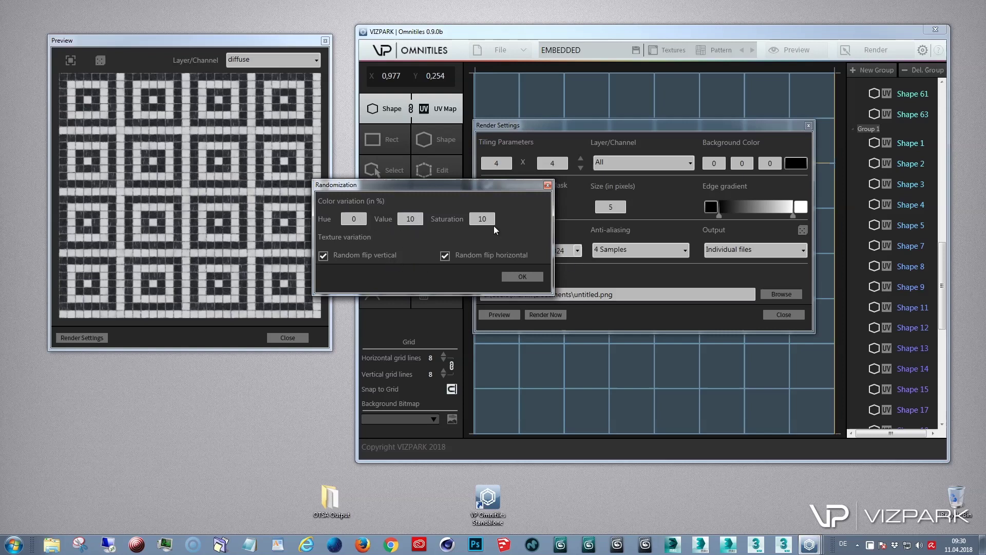
left_click(512, 278)
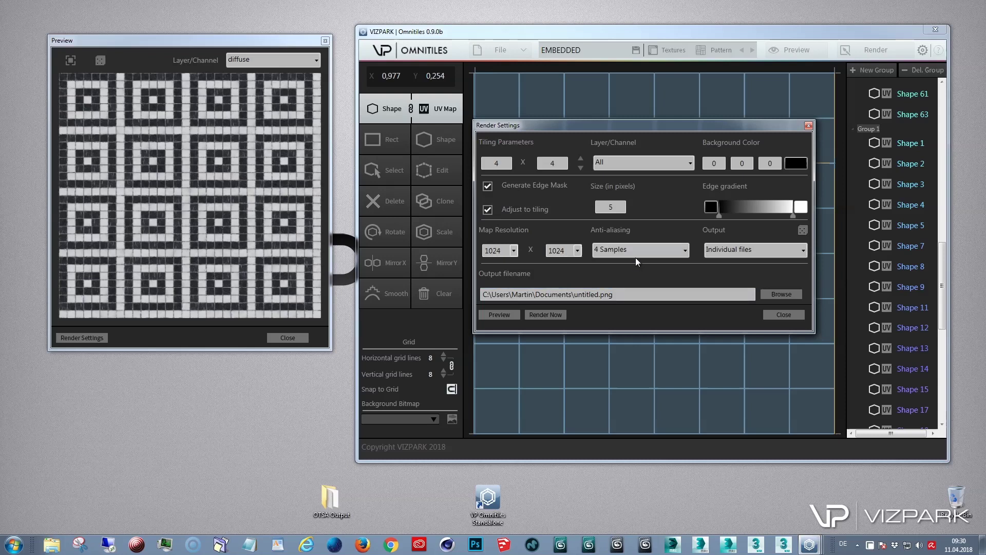
left_click(513, 250)
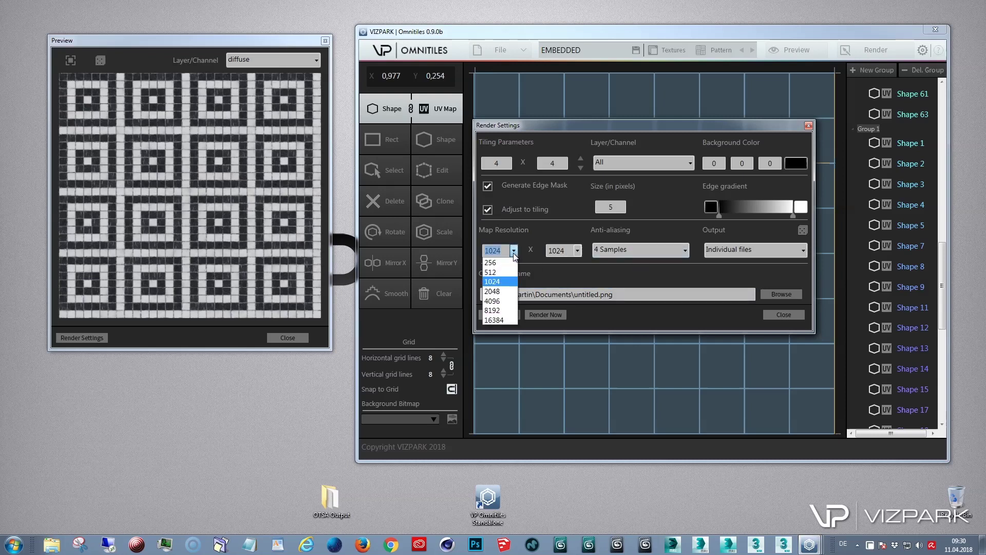
left_click(503, 282)
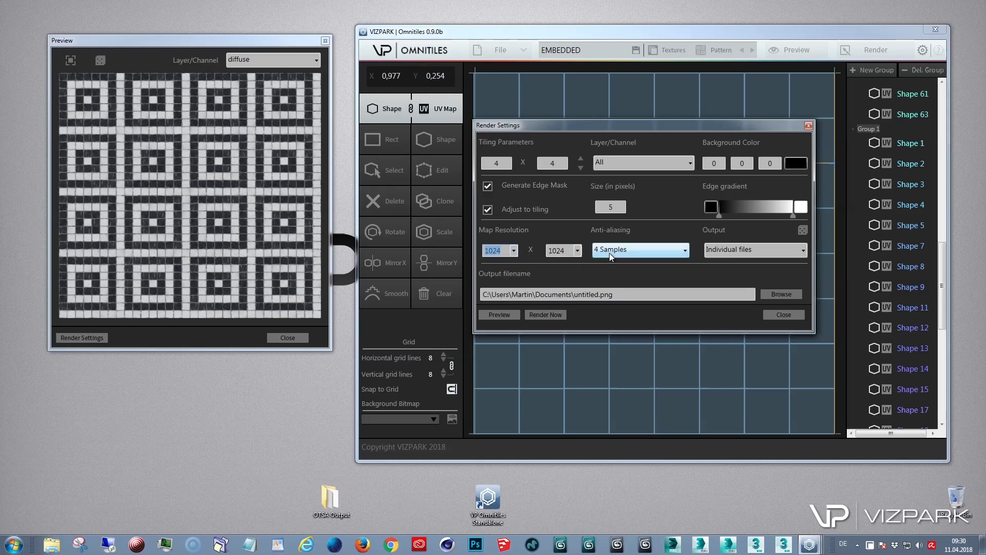
left_click(610, 252)
left_click(612, 252)
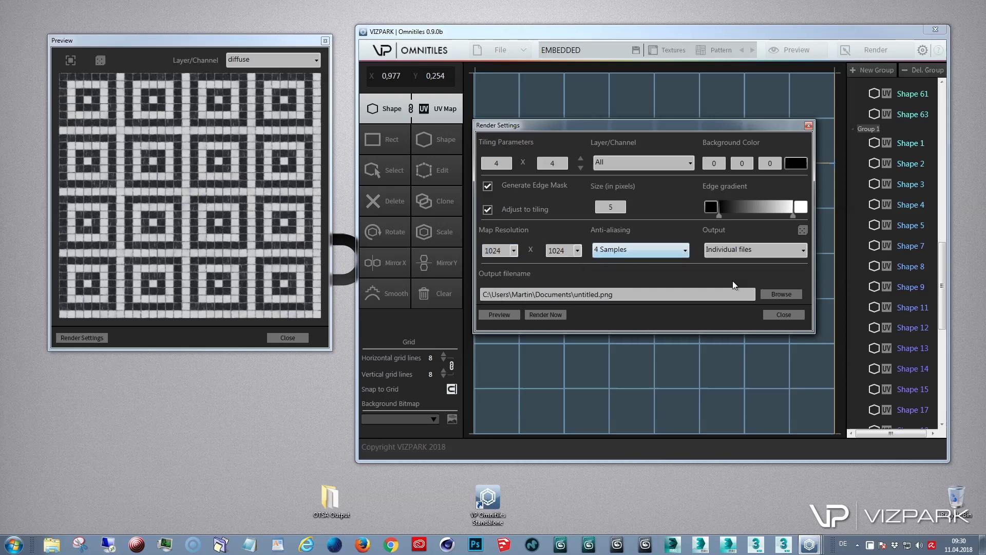
- Set the output to Desktop\OTSA Output\test.jpg, render all maps, and open that folder
left_click(779, 294)
left_click(721, 156)
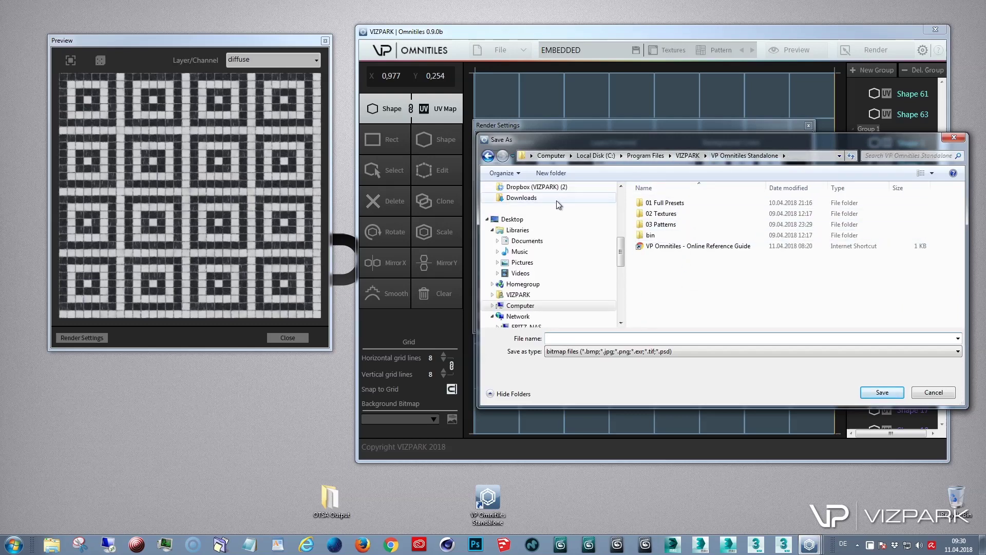
scroll(622, 253, "up", 5)
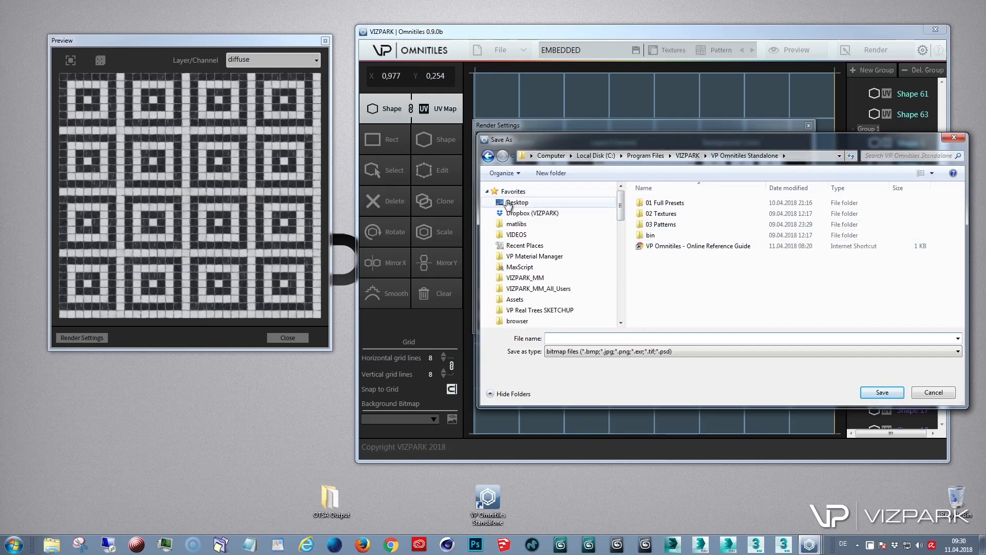
left_click(512, 202)
left_click_drag(961, 217, 948, 251)
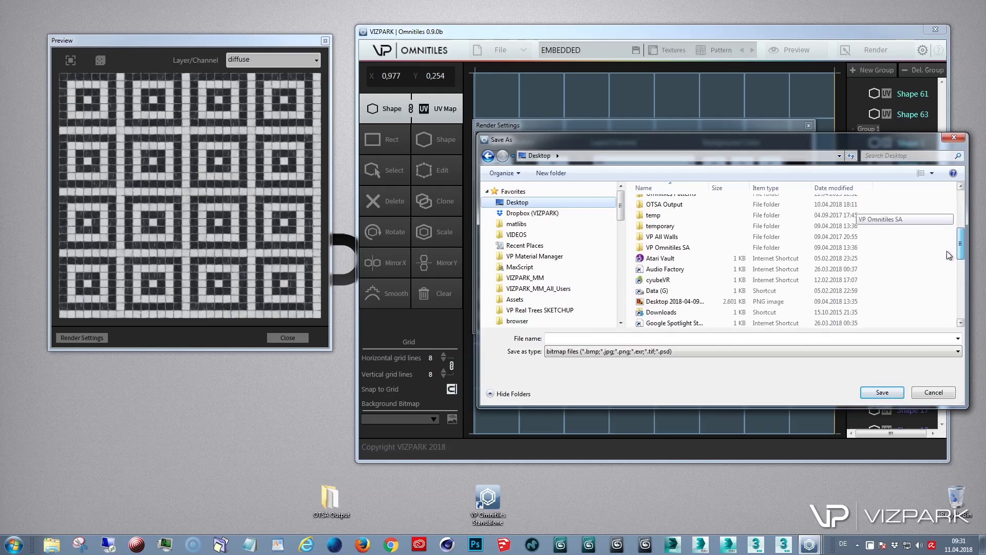
double_click(702, 210)
type("test")
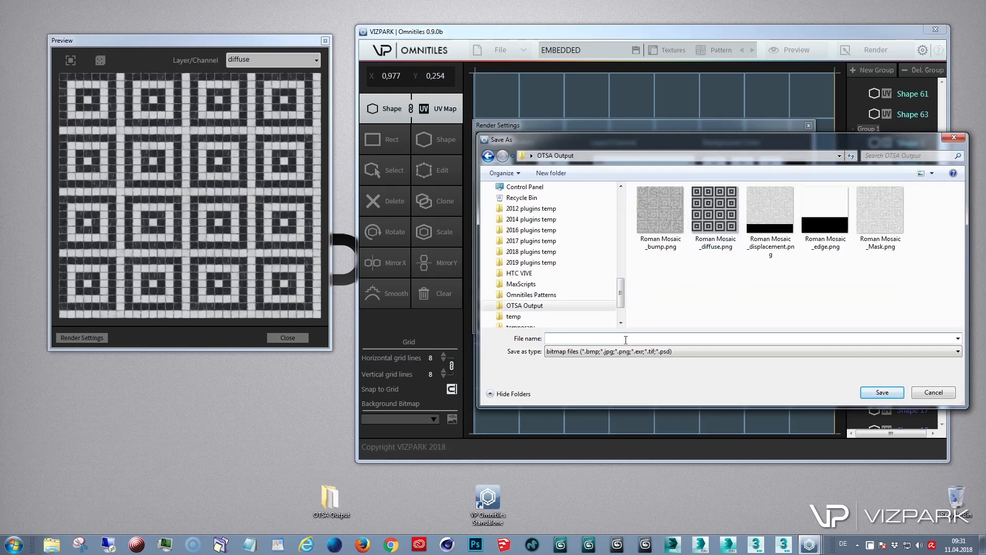
type(".jpg")
left_click(889, 392)
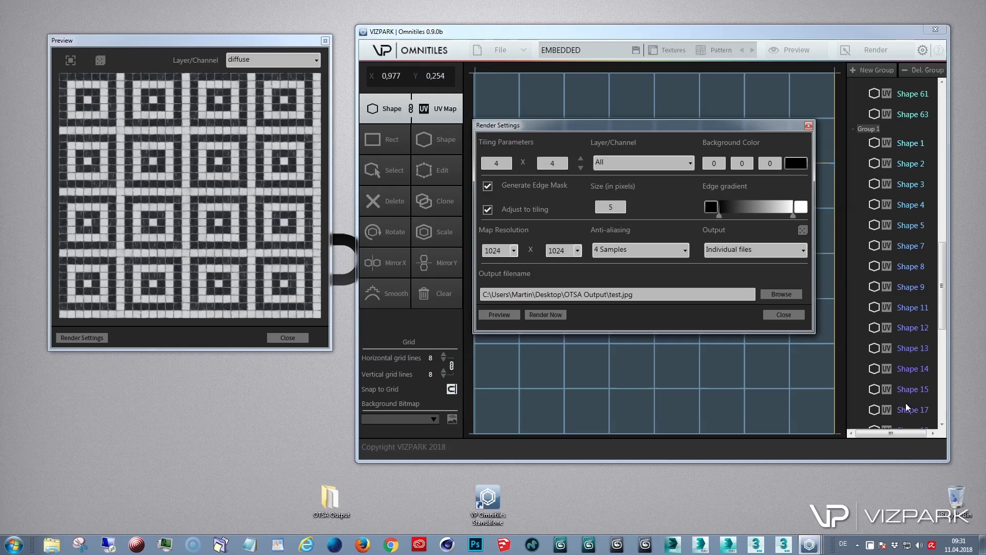
left_click(538, 314)
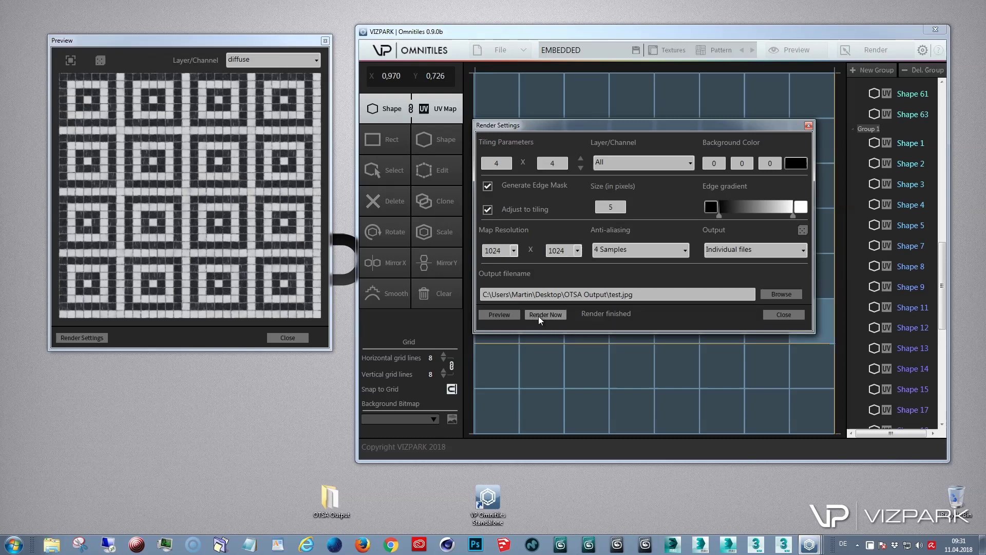
double_click(329, 496)
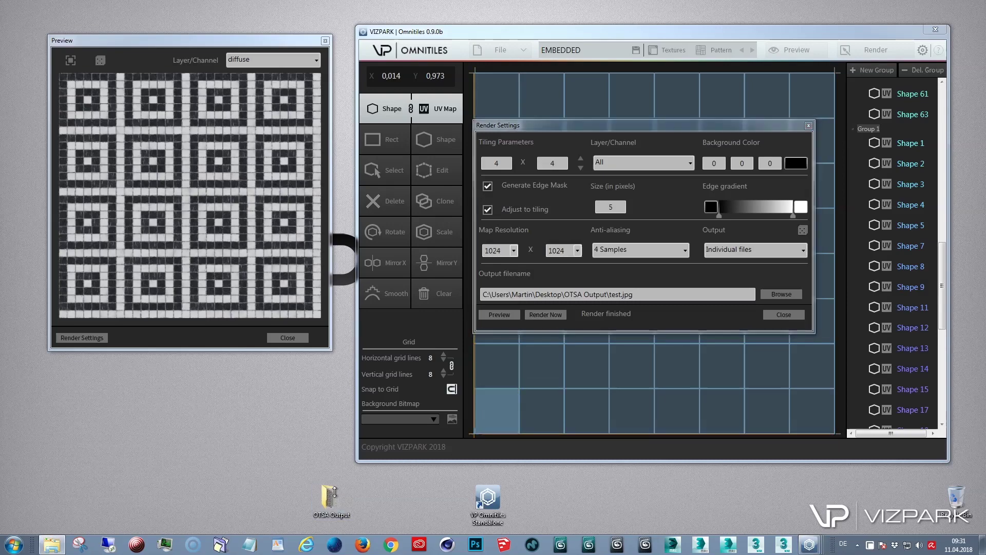
- Preview test_diffuse.jpg from the OTSA Output folder in Windows Photo Viewer
left_click(395, 139)
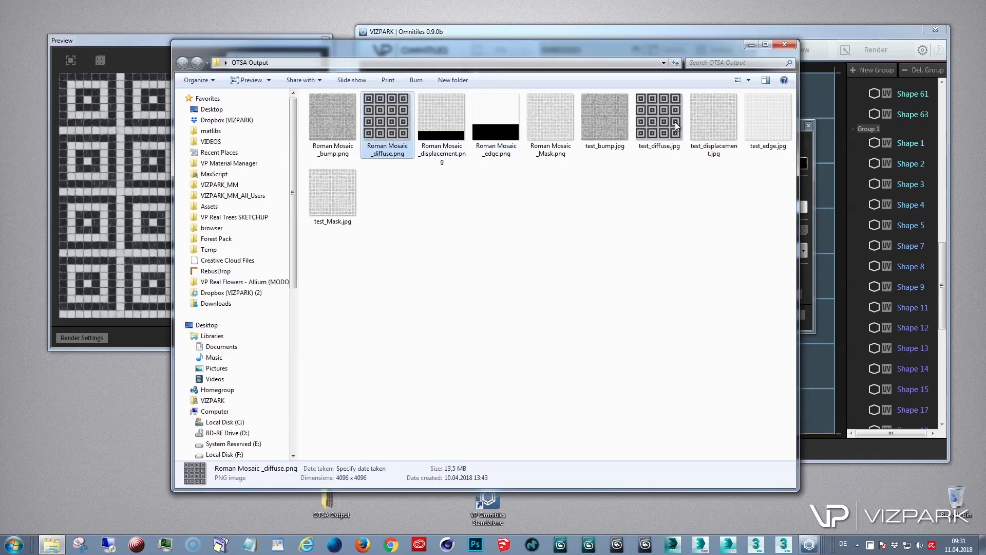
left_click(668, 127)
right_click(668, 127)
left_click(678, 129)
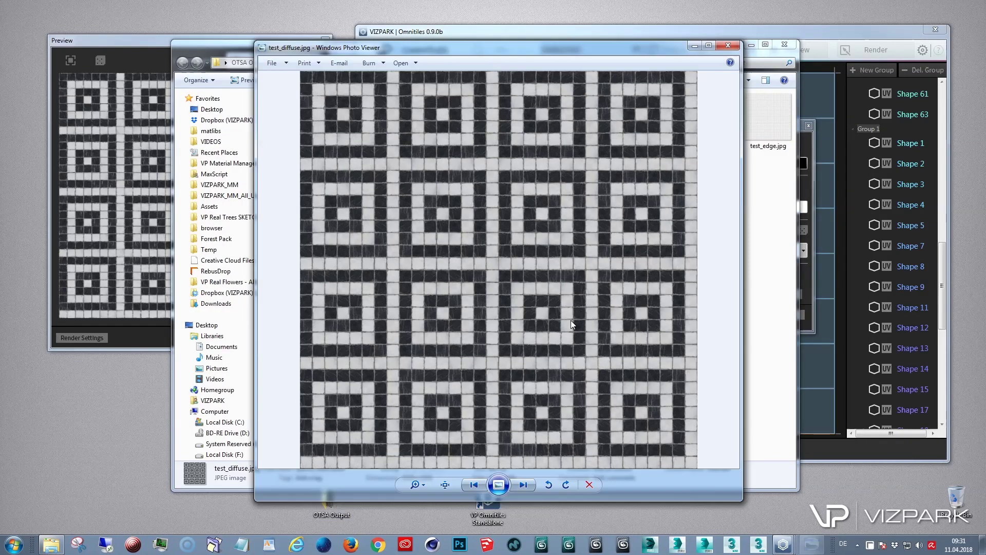
- Step through the edge, mask and displacement maps, then close Photo Viewer and the folder
left_click(532, 485)
left_click(532, 485)
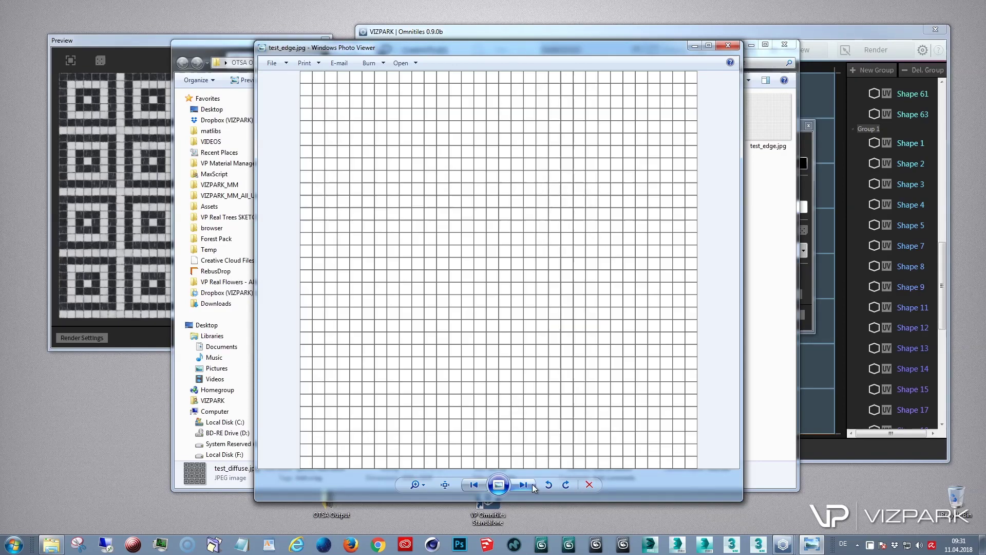
left_click(532, 485)
left_click(446, 484)
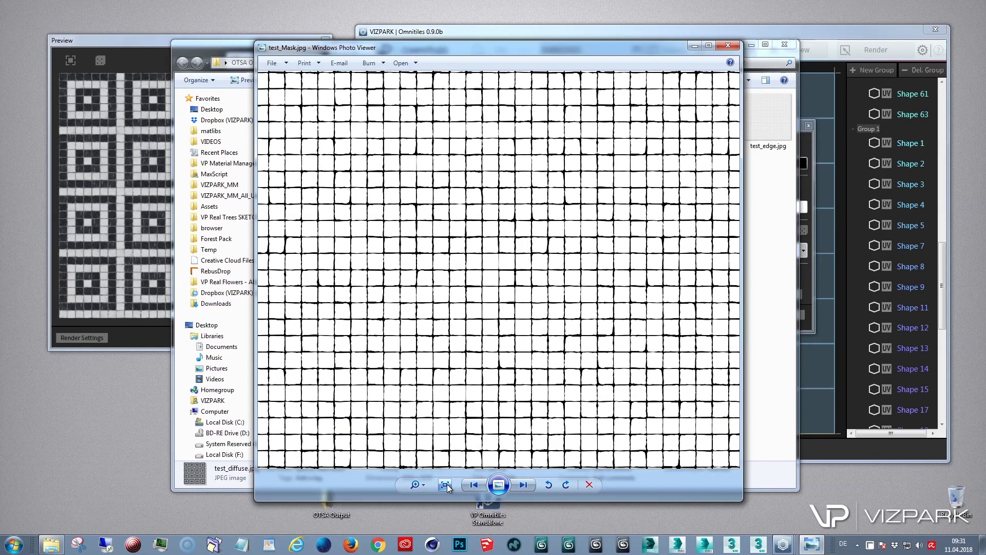
left_click(483, 485)
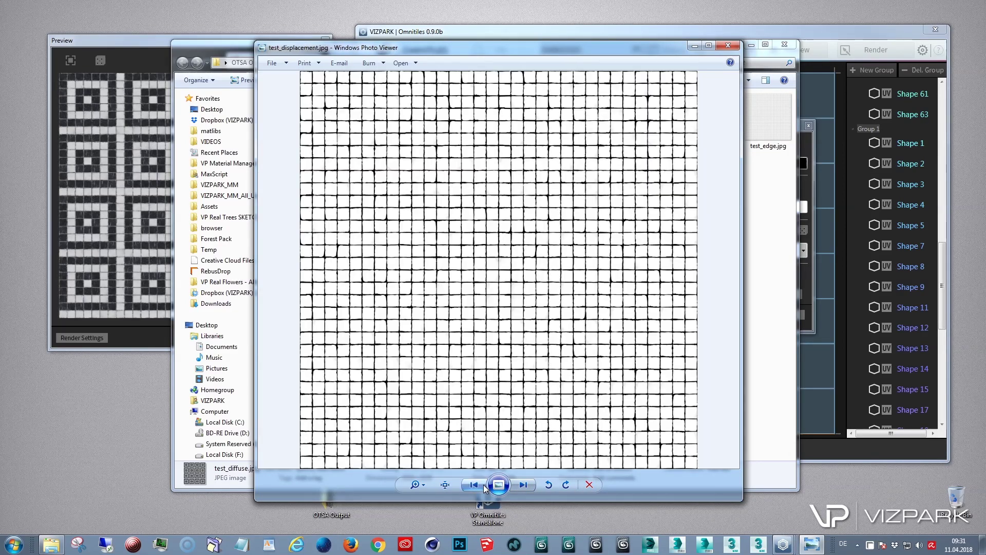
left_click(732, 46)
left_click(785, 45)
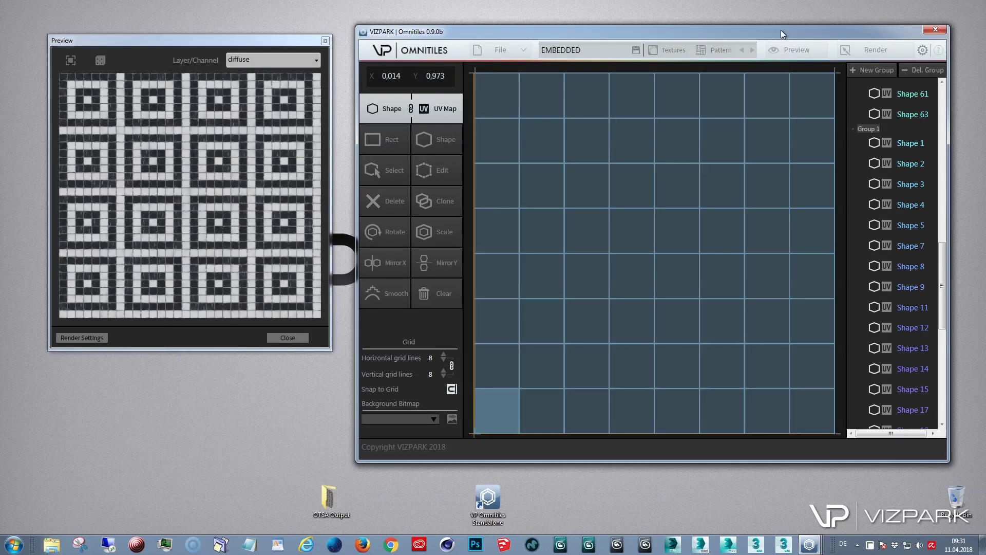